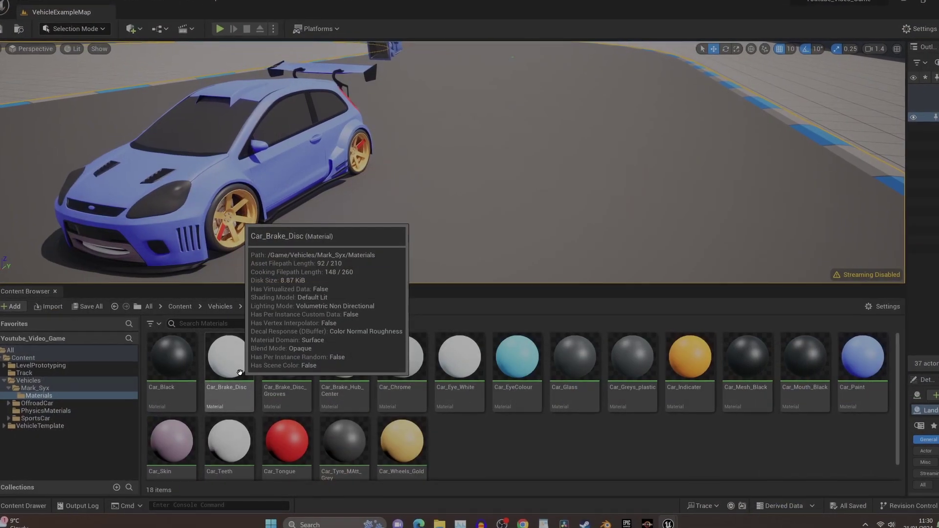
Open the Car_Brake_Disc material from the Materials folder in the Material Editor
double_click(237, 374)
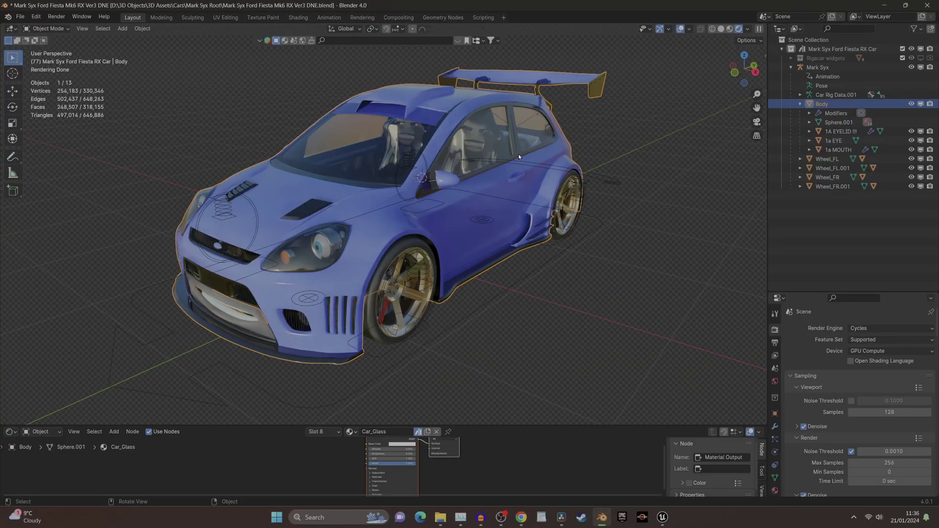
Switch the Body mesh into Edit Mode and bring up the UV Mapping menu
key("Tab")
key("u")
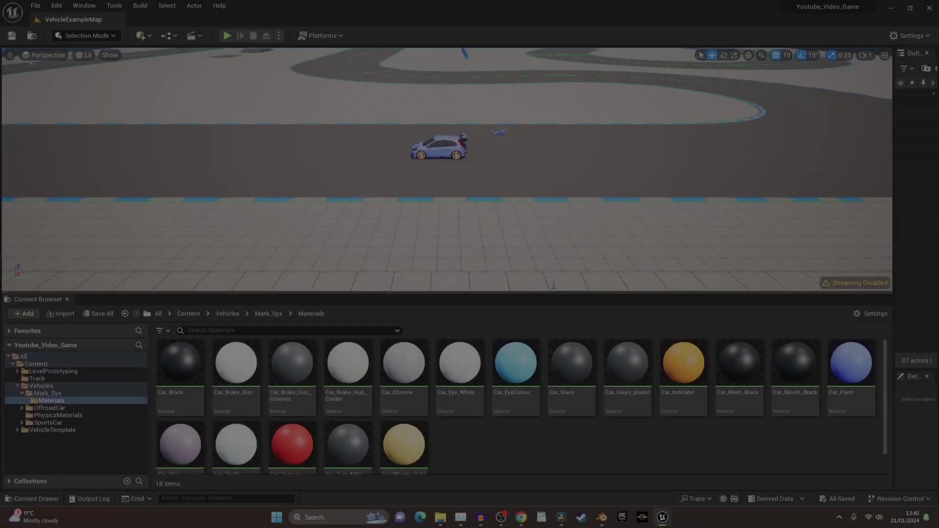
Enlarge the materials list and frame the blue Mark_Syx car close up in the viewport
left_click_drag(554, 286, 556, 259)
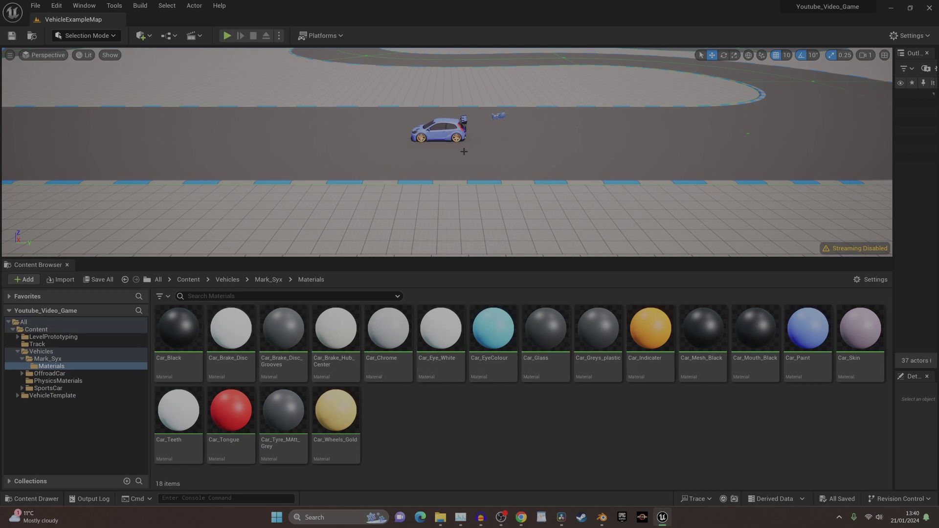
scroll(465, 157, "up", 10)
right_click_drag(466, 157, 467, 117)
right_click_drag(424, 140, 236, 154)
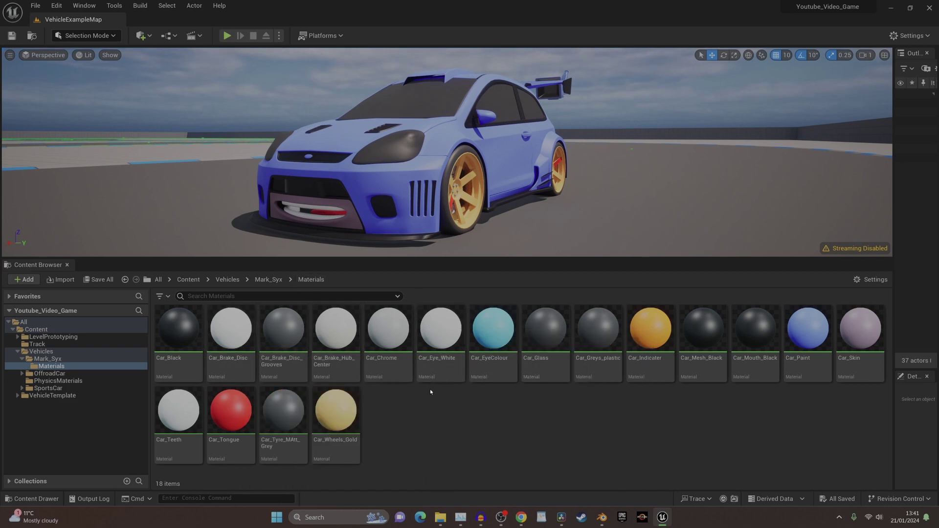
Open Car_Paint in a maximized Material Editor and reposition the Param and Car_Paint result nodes
double_click(807, 346)
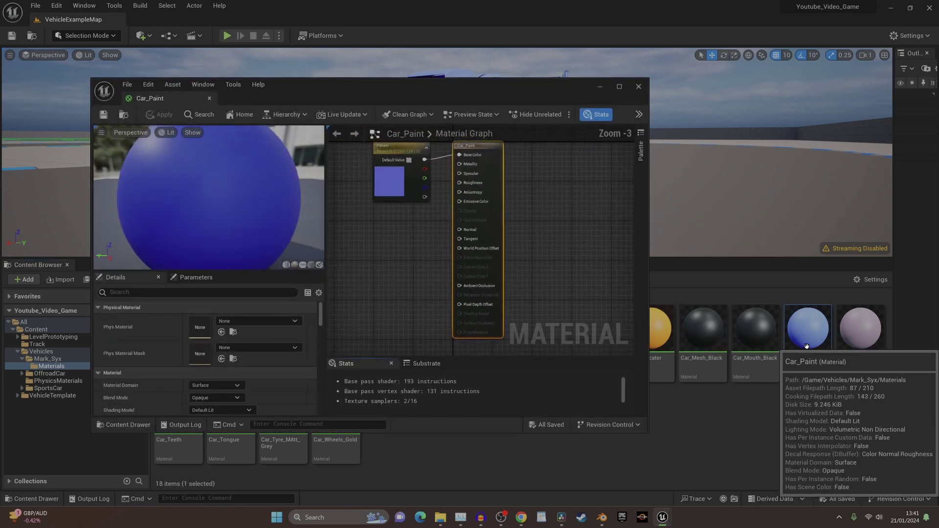
left_click(620, 86)
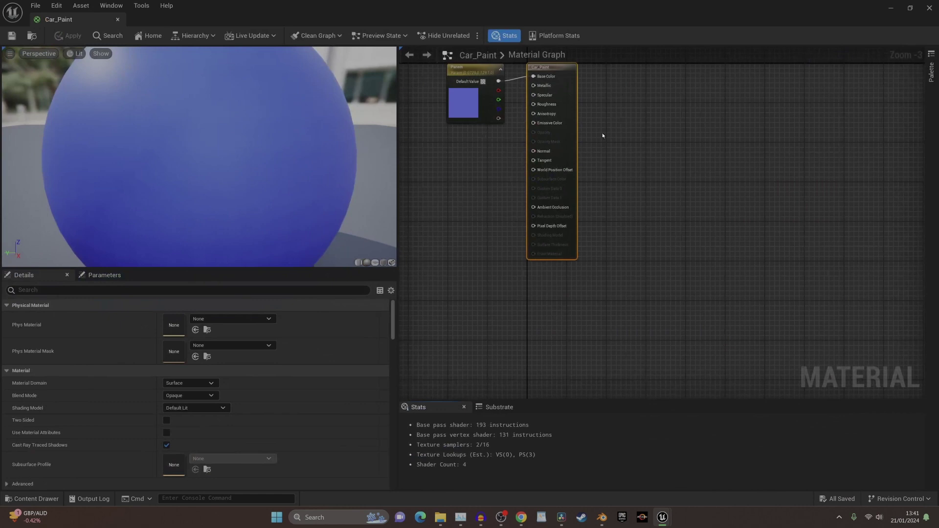
left_click_drag(574, 87, 665, 171)
left_click_drag(481, 77, 512, 151)
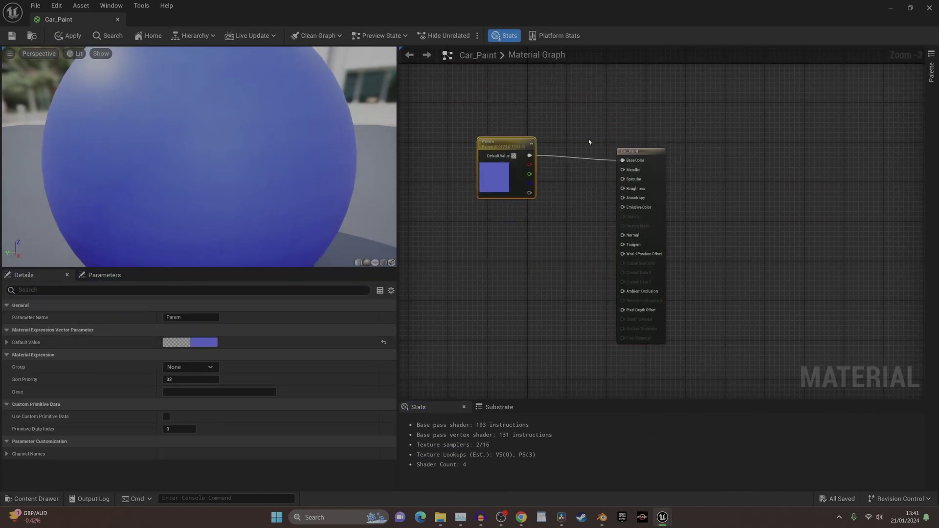
scroll(626, 159, "up", 2)
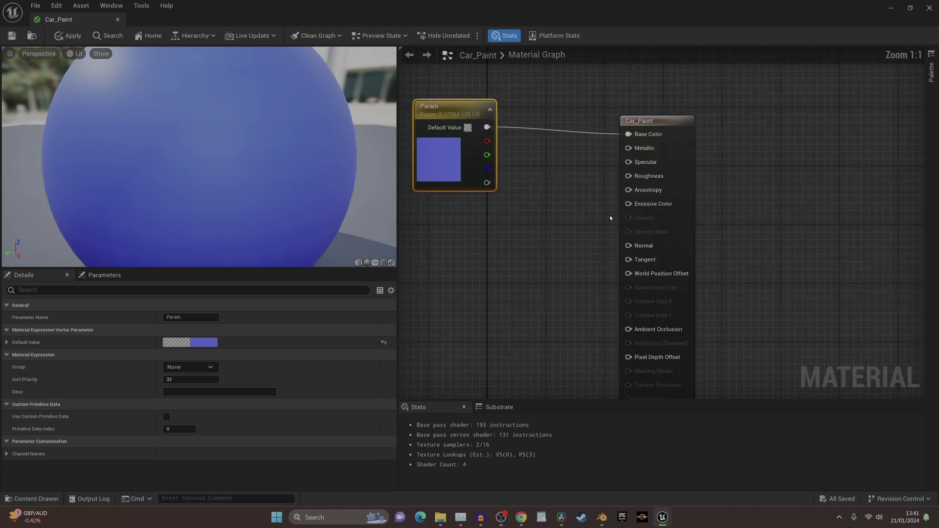
scroll(610, 219, "down", 1)
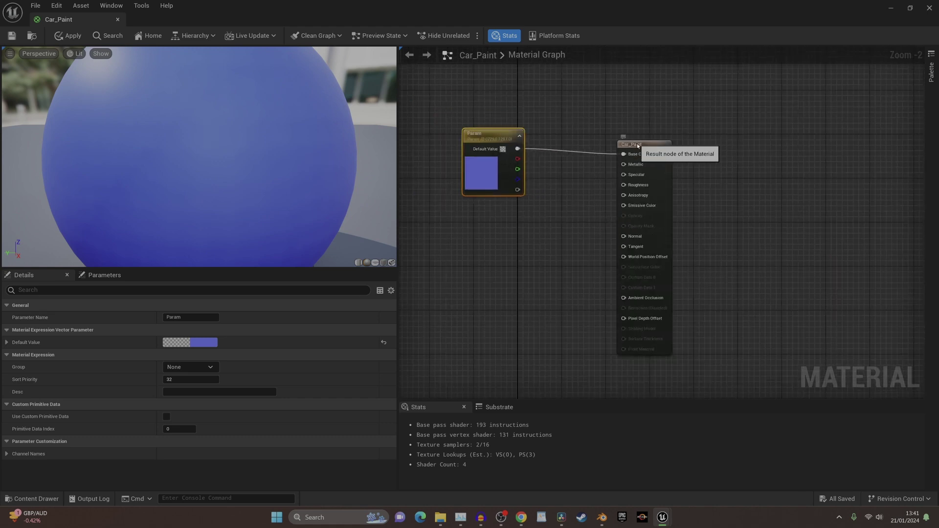
left_click_drag(637, 145, 606, 140)
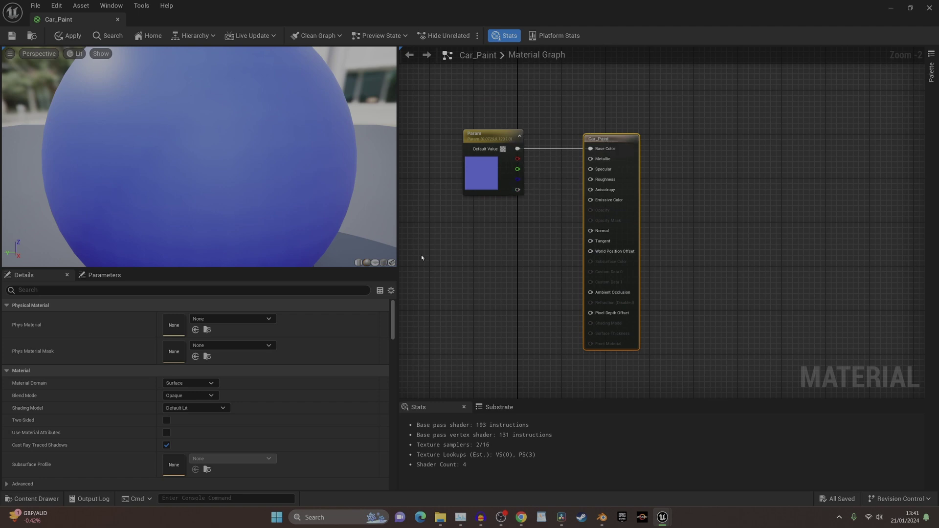
scroll(258, 148, "down", 5)
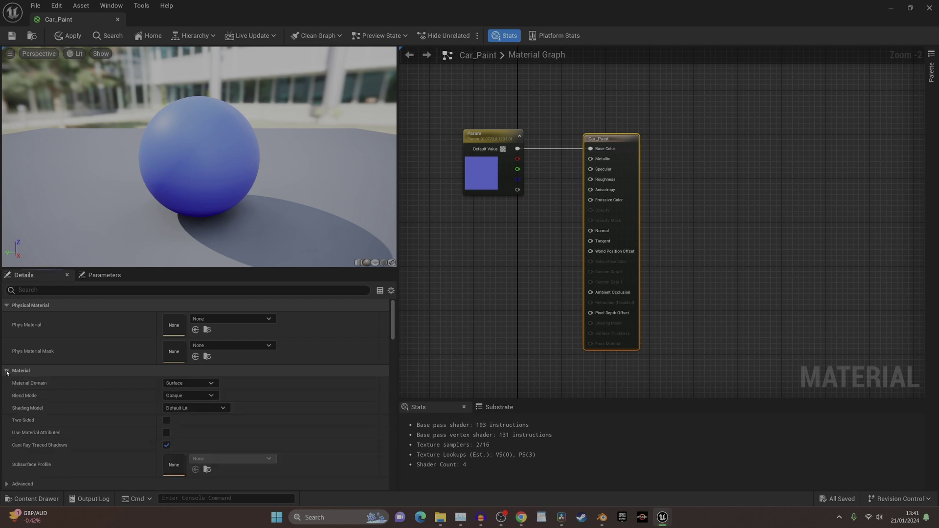
Keep Surface domain and Opaque blend, switch the shading model to Clear Coat, and rearrange the nodes
left_click(211, 384)
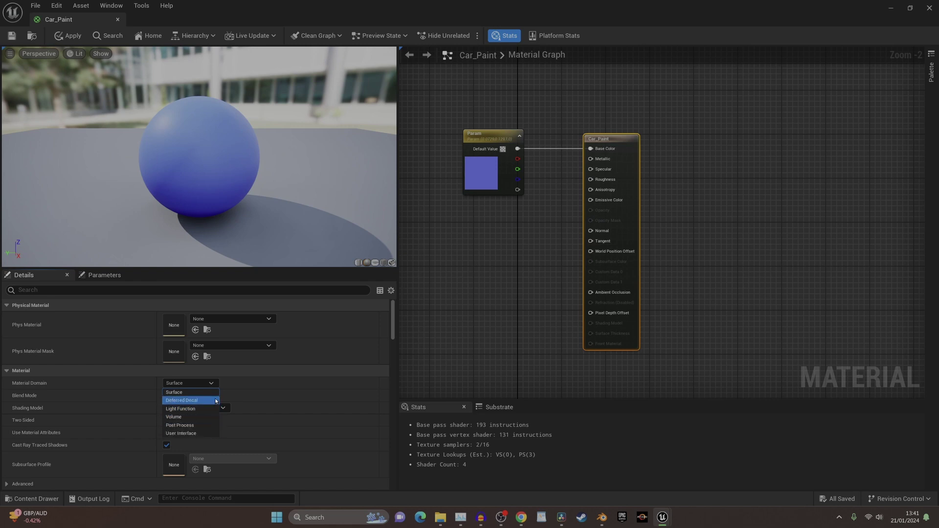
left_click(213, 385)
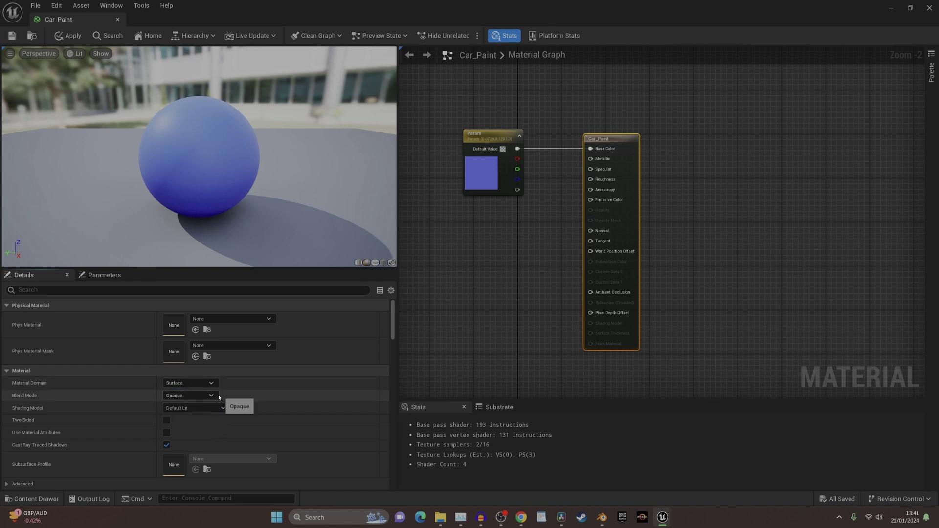
left_click(213, 396)
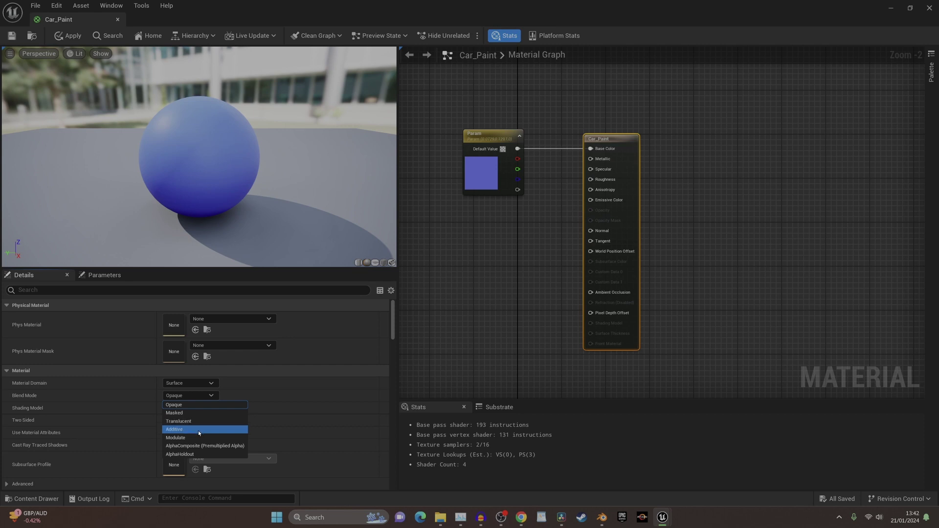
left_click(137, 398)
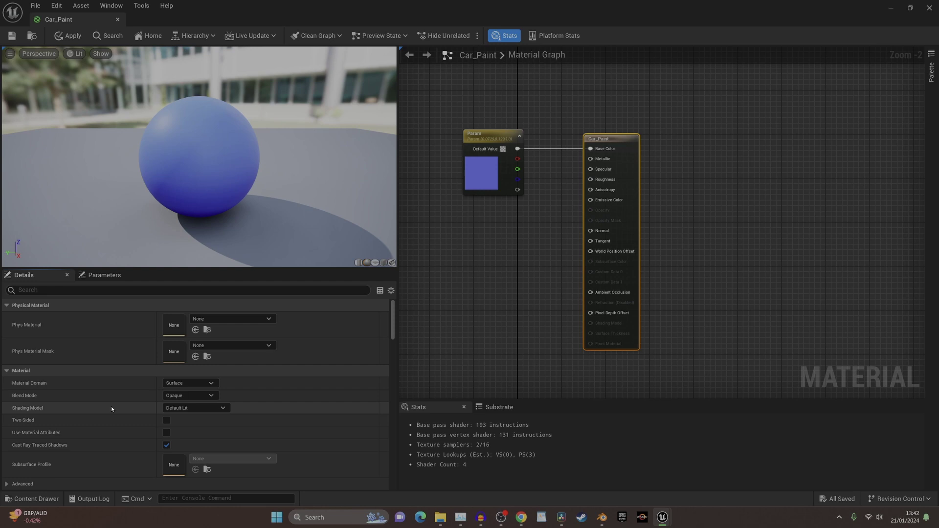
left_click(193, 409)
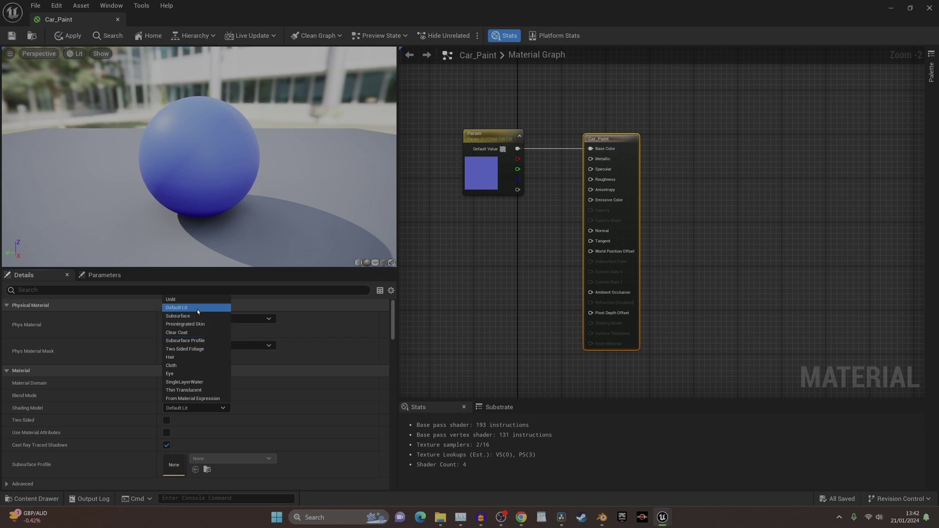
left_click(206, 333)
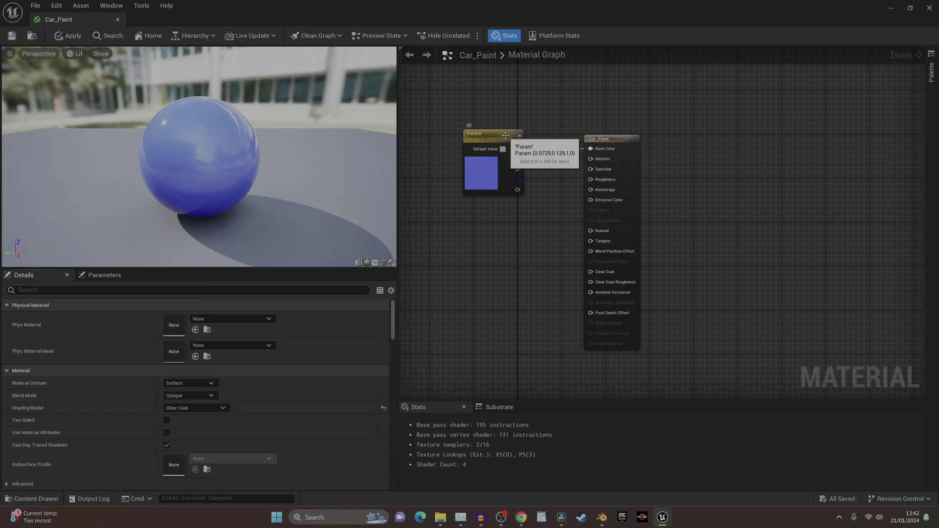
left_click_drag(492, 164, 465, 142)
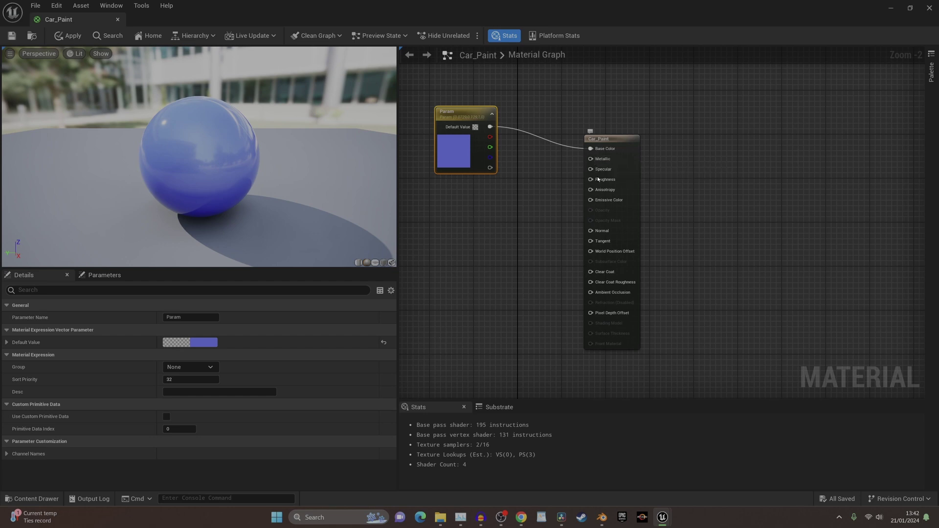
left_click_drag(617, 142, 516, 232)
Wire a Constant of value 1 into Metallic and place it beneath the Param node
left_click(523, 289)
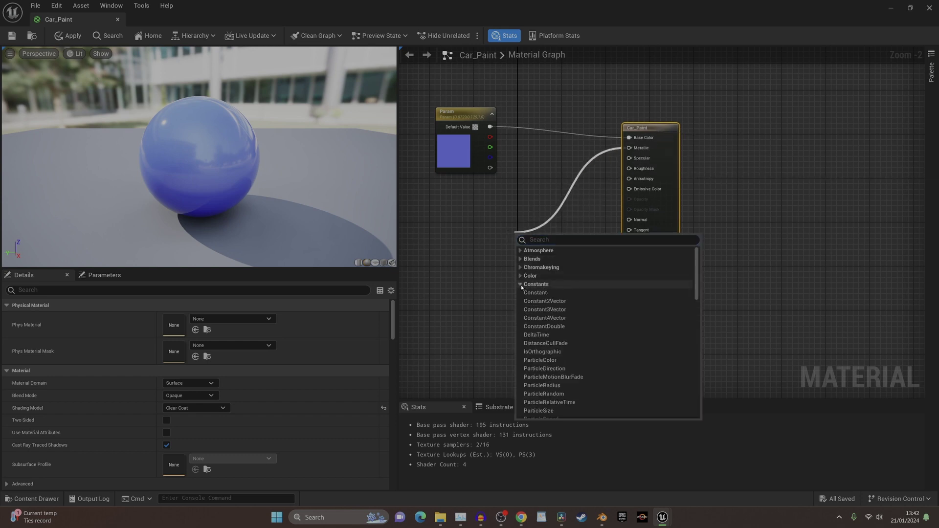
left_click(522, 285)
left_click_drag(540, 237, 504, 194)
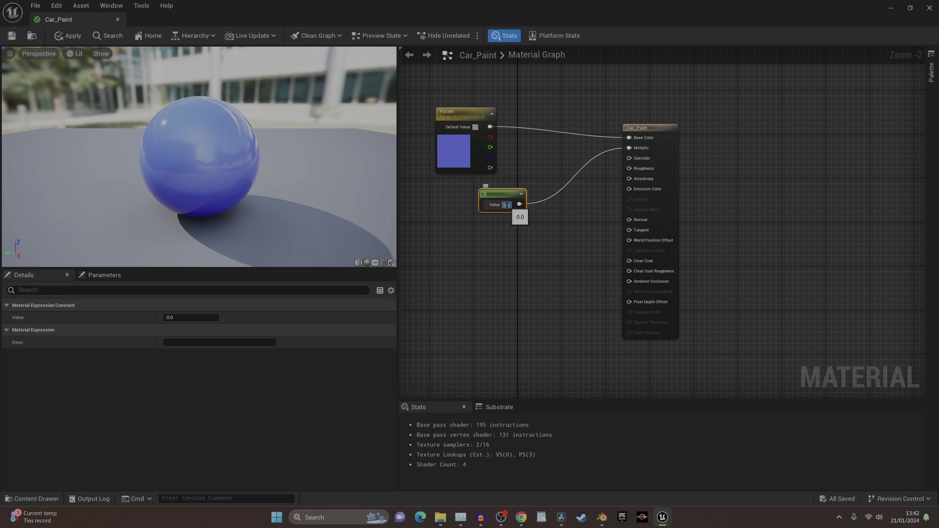
type("1")
key("Return")
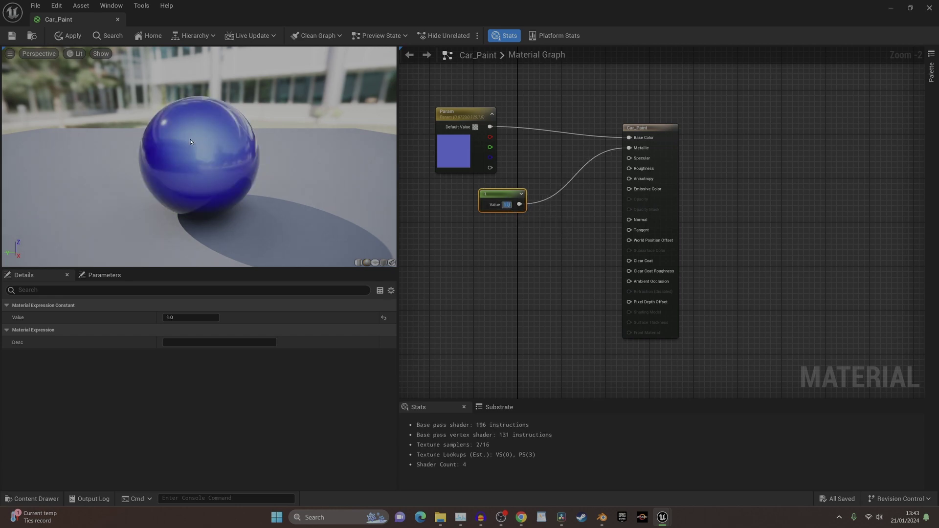
left_click_drag(499, 193, 455, 188)
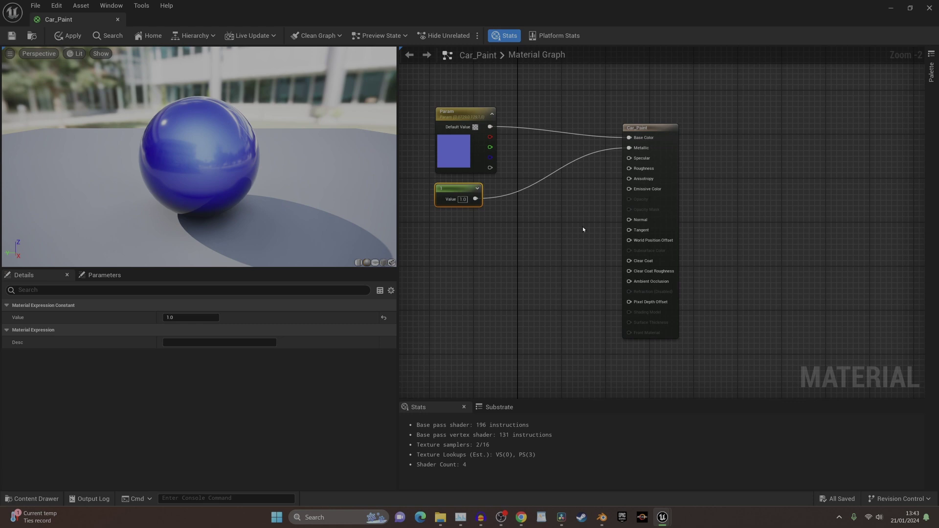
Add a Constant node wired to the Roughness input
left_click_drag(629, 168, 512, 255)
left_click(538, 292)
left_click(543, 300)
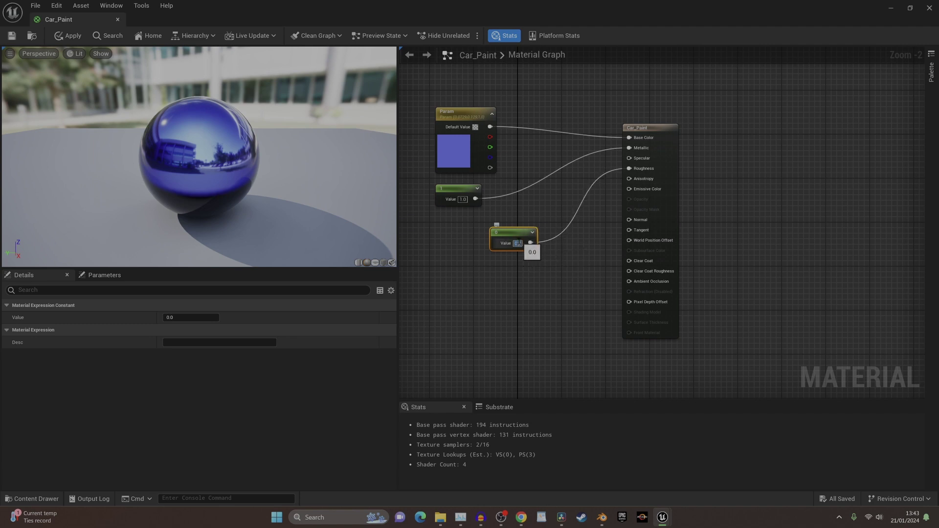
Disconnect both constants and rewire one into Roughness with a value of 0
left_click(475, 198, "alt")
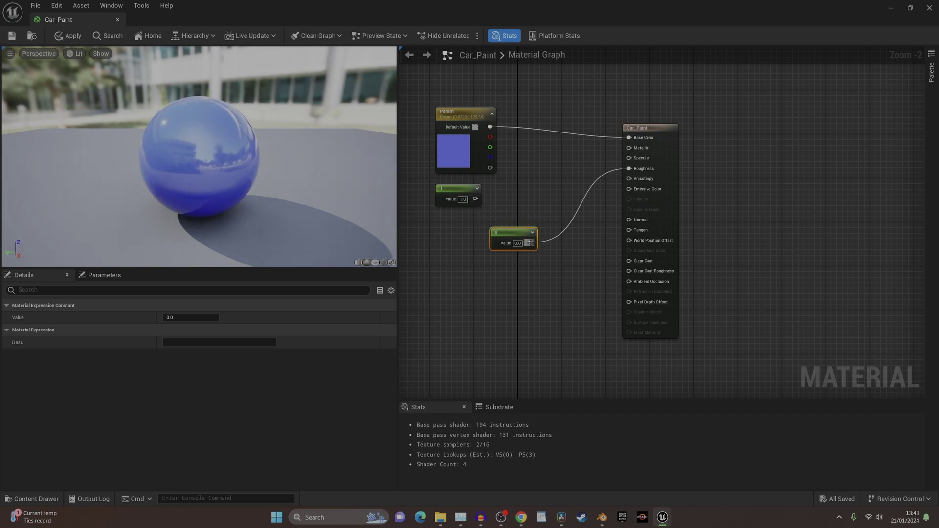
left_click_drag(502, 245, 543, 163)
left_click_drag(459, 191, 524, 202)
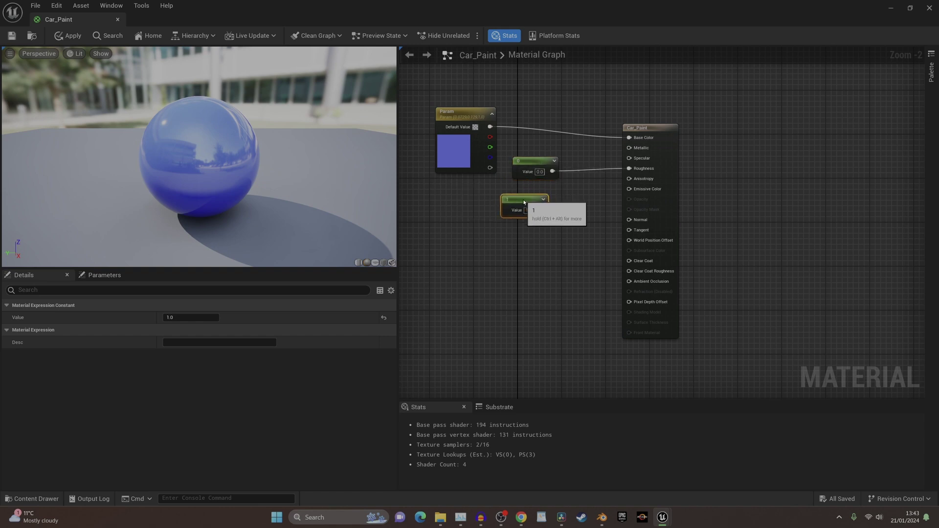
left_click(562, 190)
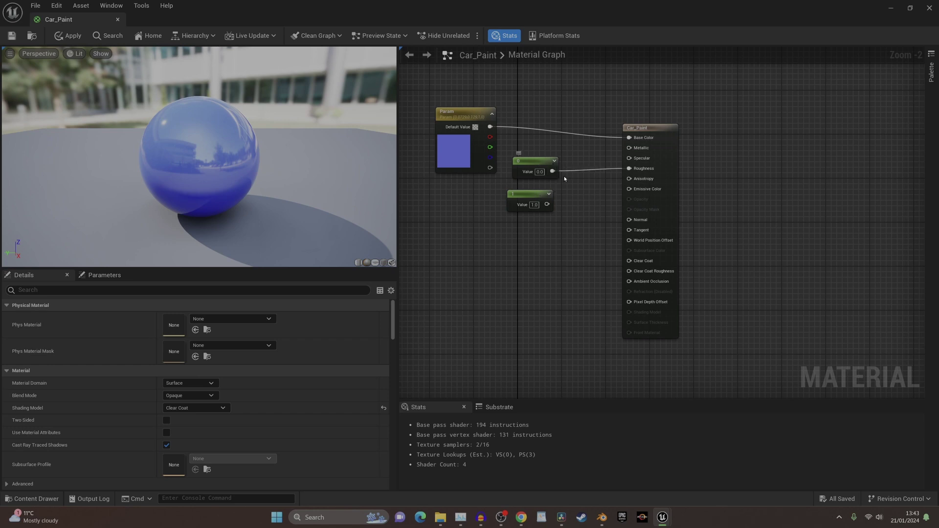
left_click(552, 171, "alt")
left_click_drag(547, 204, 630, 168)
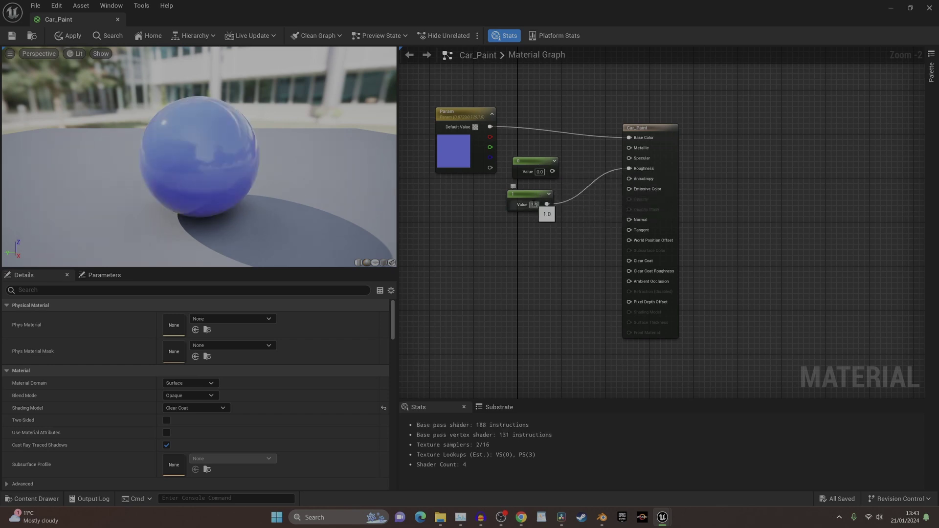
left_click_drag(540, 211, 514, 229)
Connect the upper constant to Metallic and stack both constants beside the colour parameter
left_click_drag(532, 162, 498, 190)
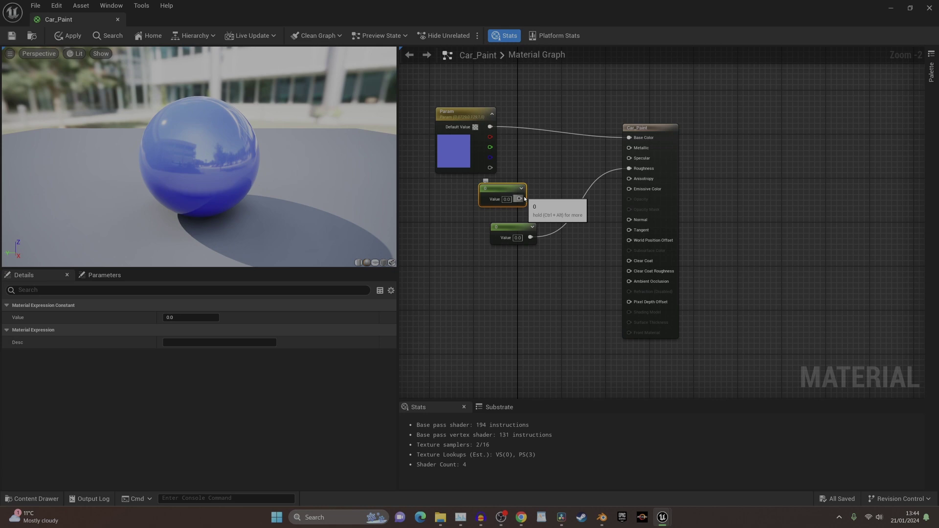
left_click_drag(523, 197, 628, 150)
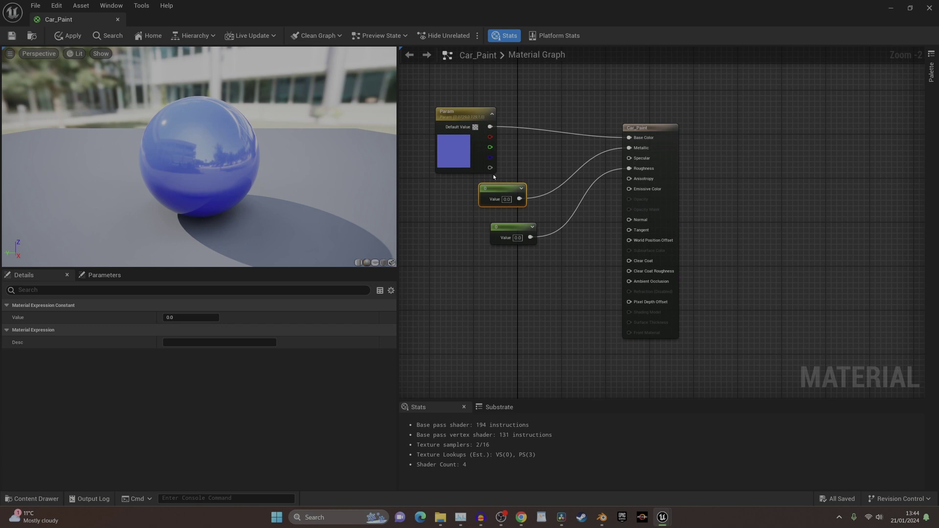
left_click_drag(504, 190, 465, 191)
left_click_drag(516, 230, 468, 226)
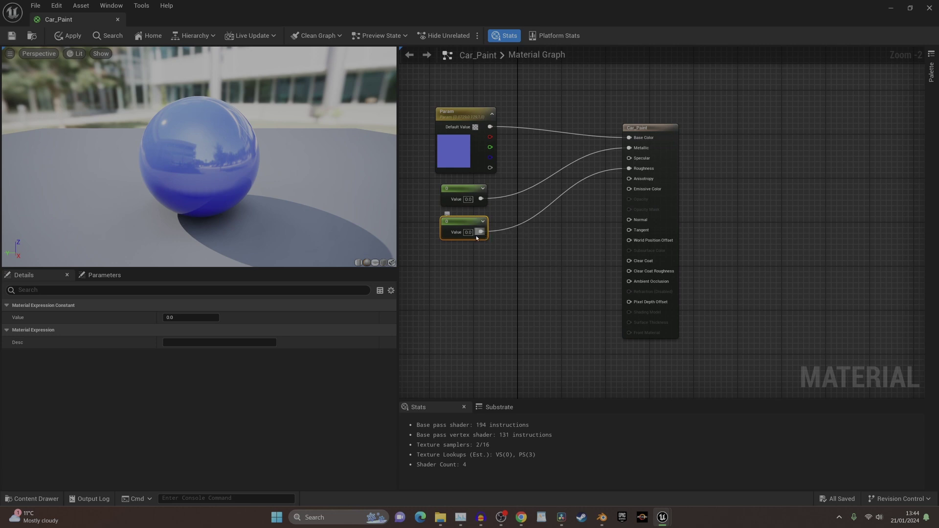
Set the Roughness constant to 1.0, apply Car_Paint, and close its editor
type("1")
key("Return")
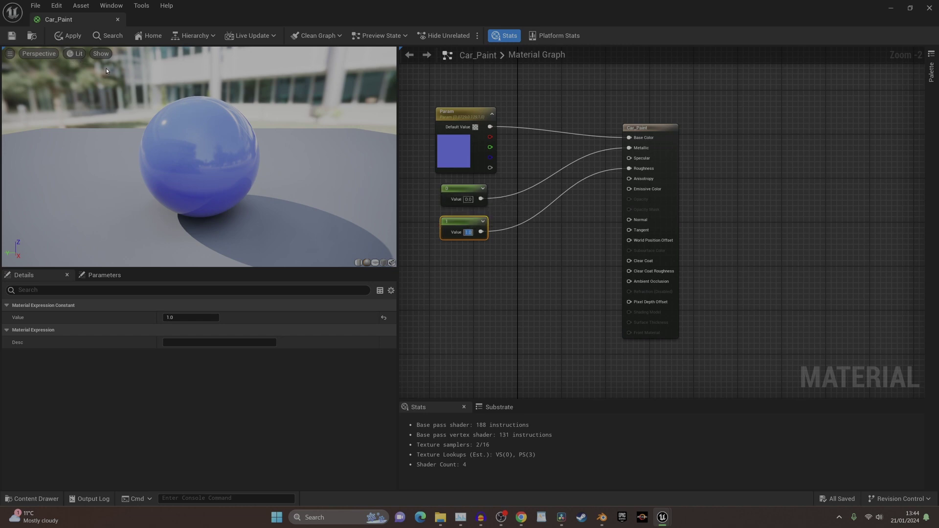
left_click(68, 36)
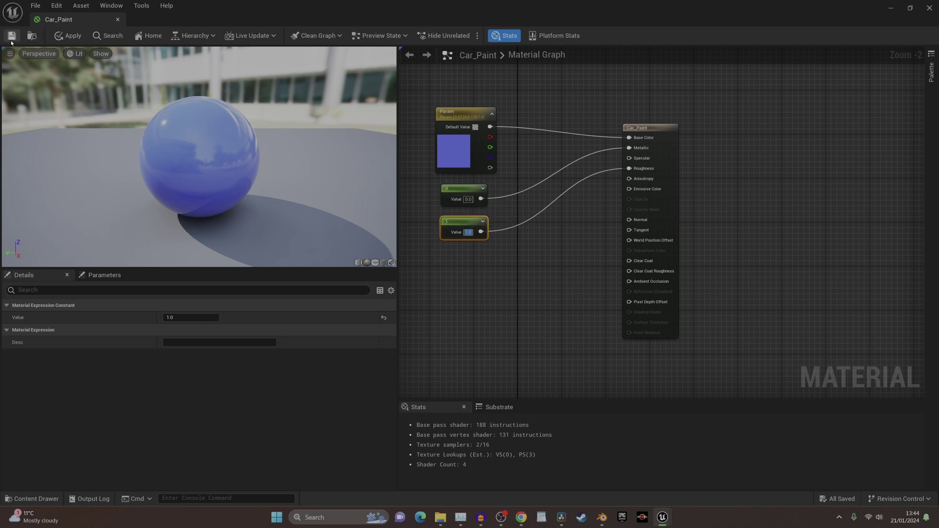
left_click(930, 8)
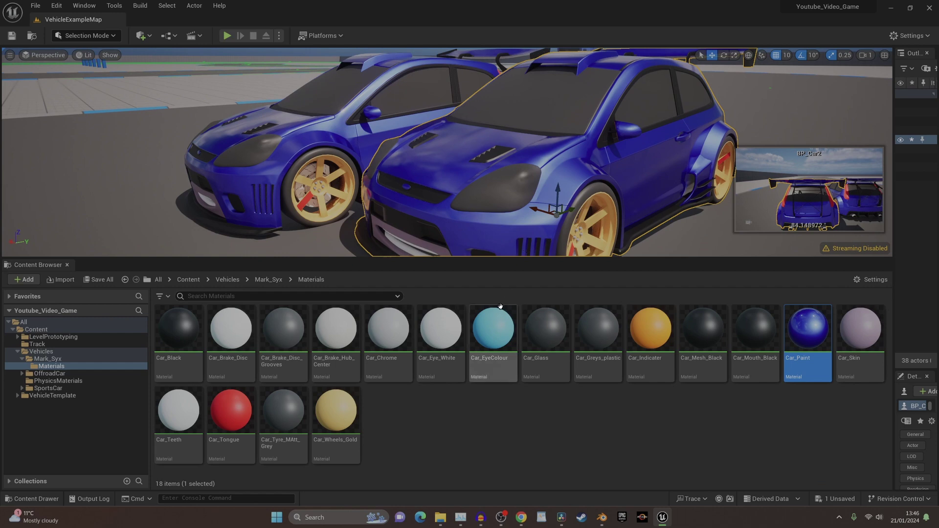
Open Car_Glass and set its Blend Mode to Translucent
left_click(530, 319)
double_click(558, 341)
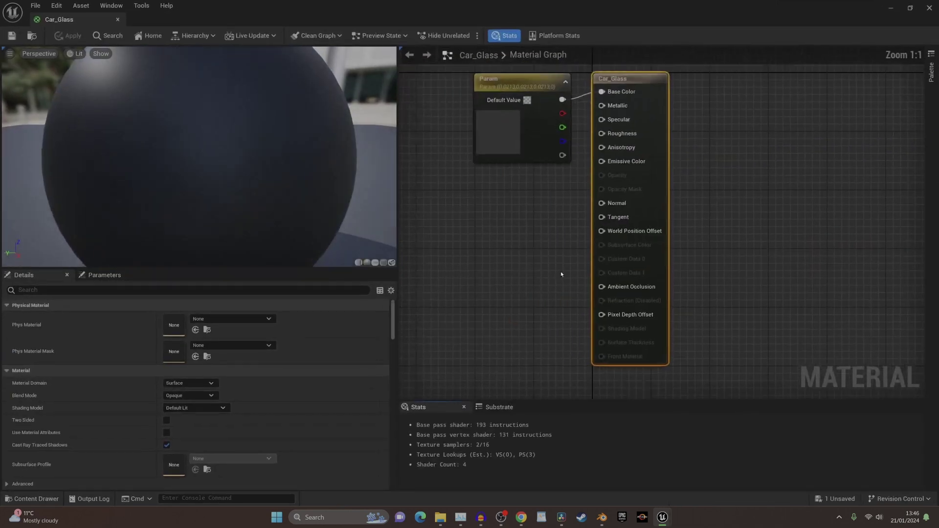
scroll(258, 203, "down", 5)
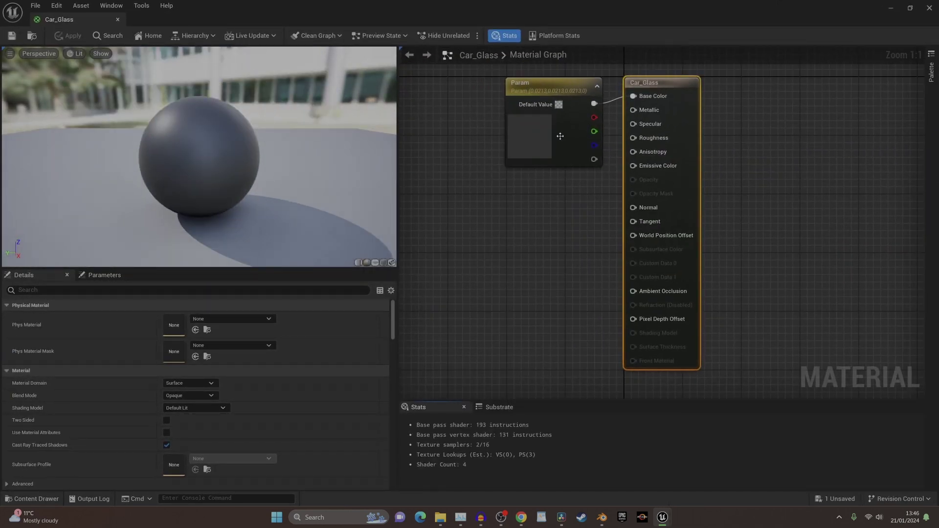
left_click_drag(569, 88, 488, 80)
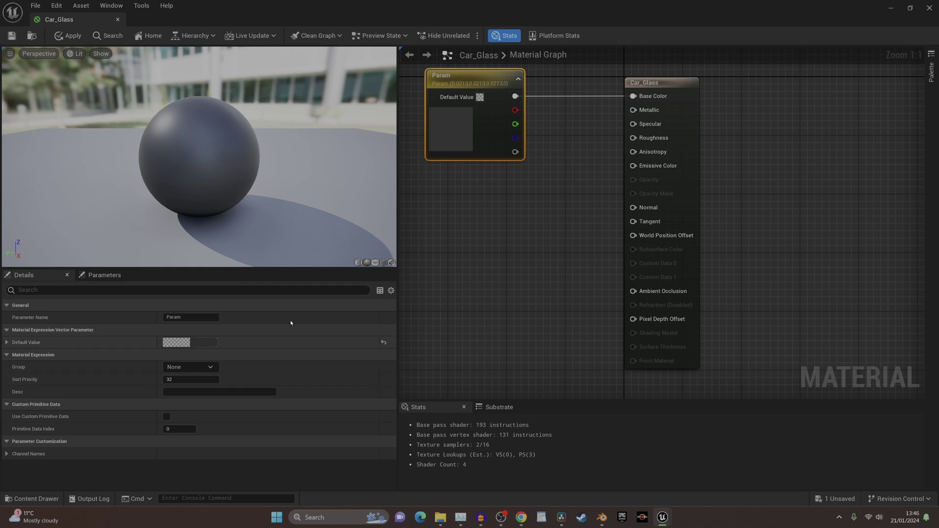
left_click(646, 89)
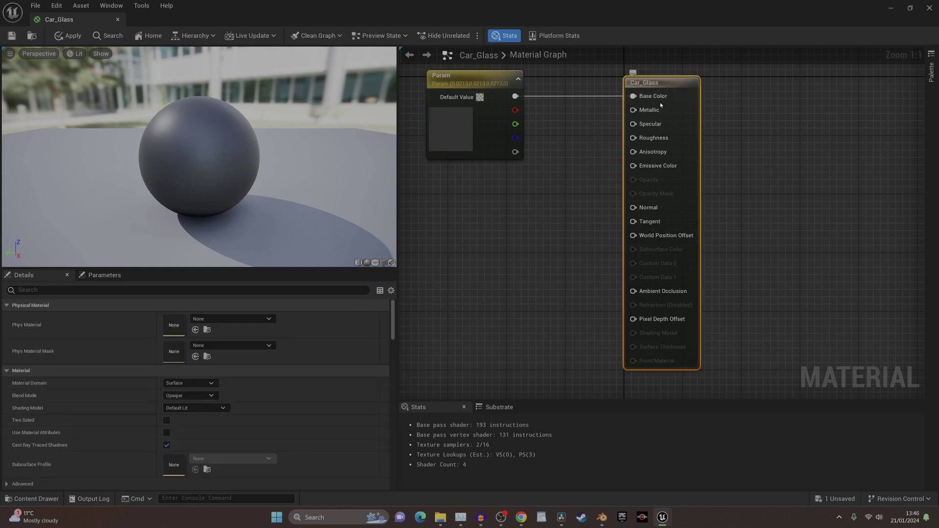
left_click(208, 396)
left_click(204, 422)
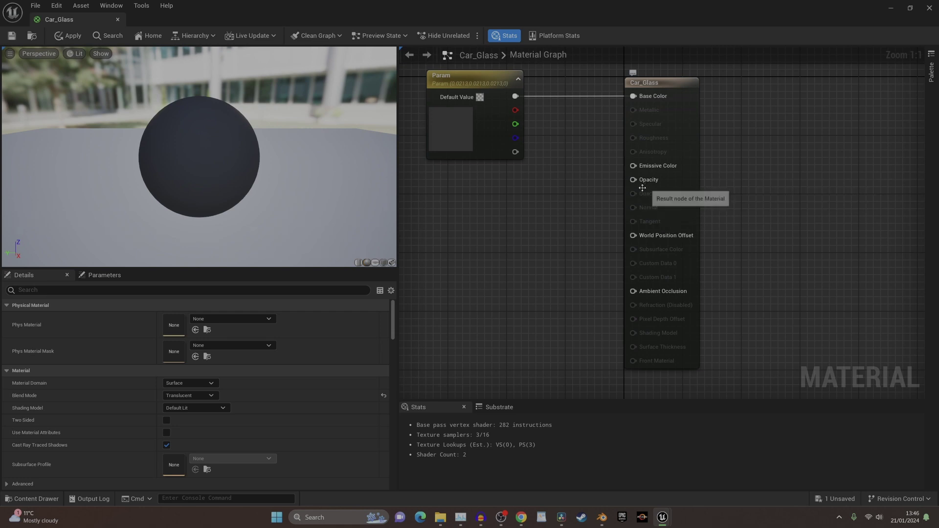
Feed Opacity from a new Constant set to 0.5
left_click_drag(633, 180, 509, 196)
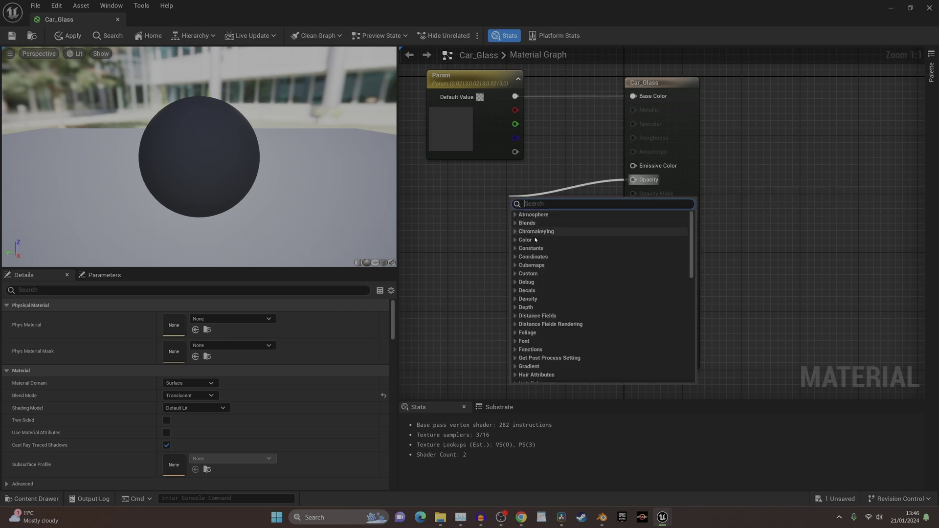
left_click(516, 248)
left_click(531, 257)
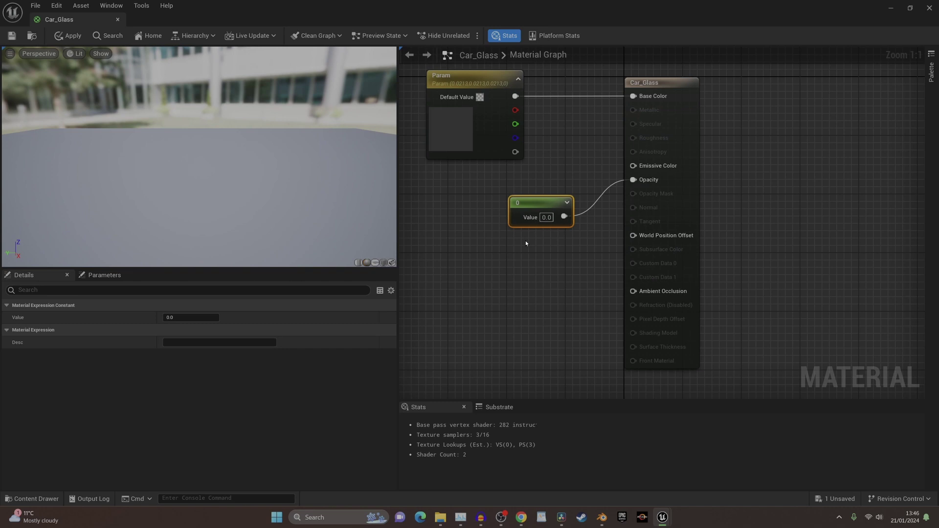
left_click(544, 218)
type("0.5")
key("Return")
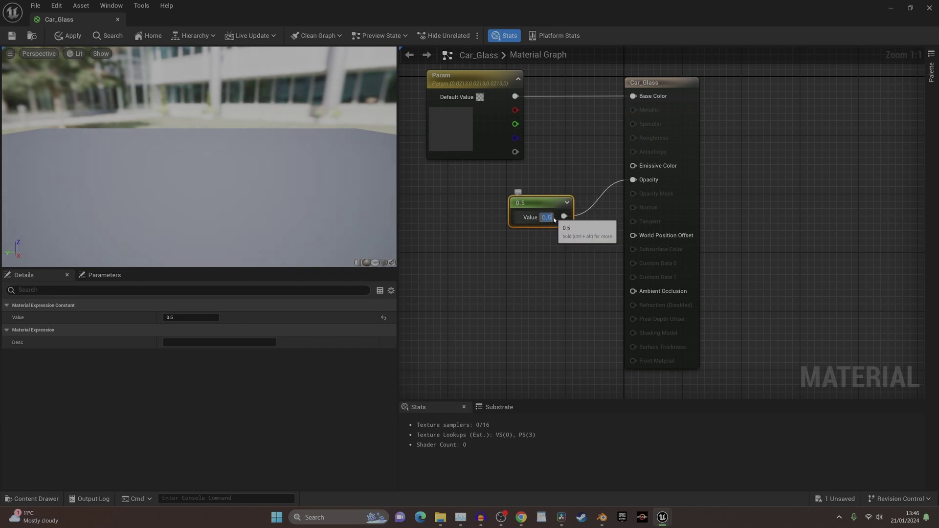
left_click_drag(539, 204, 478, 195)
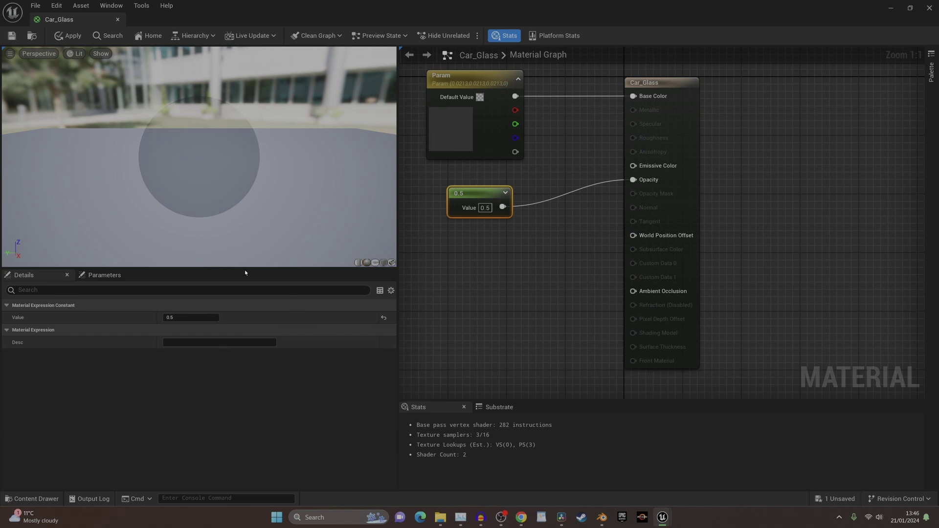
Switch Car_Glass's shading model to Clear Coat
left_click(663, 87)
left_click(213, 408)
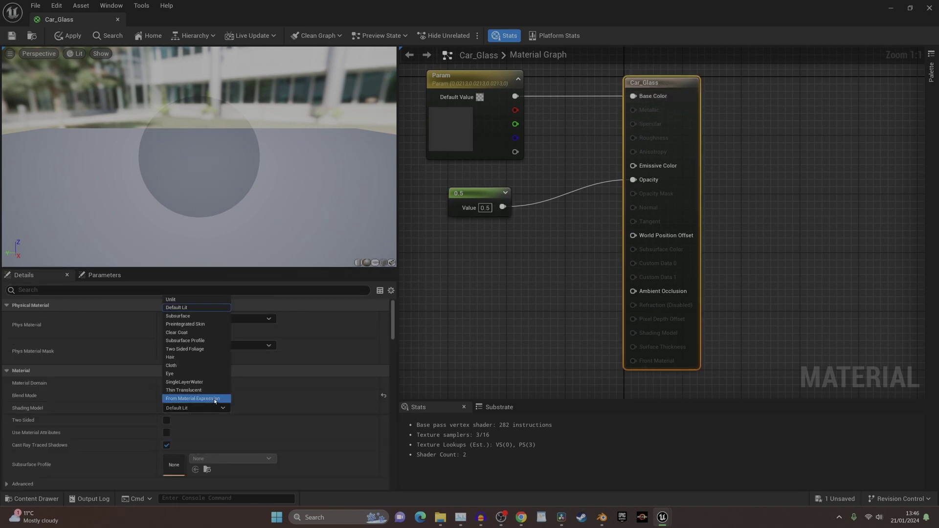
left_click(210, 335)
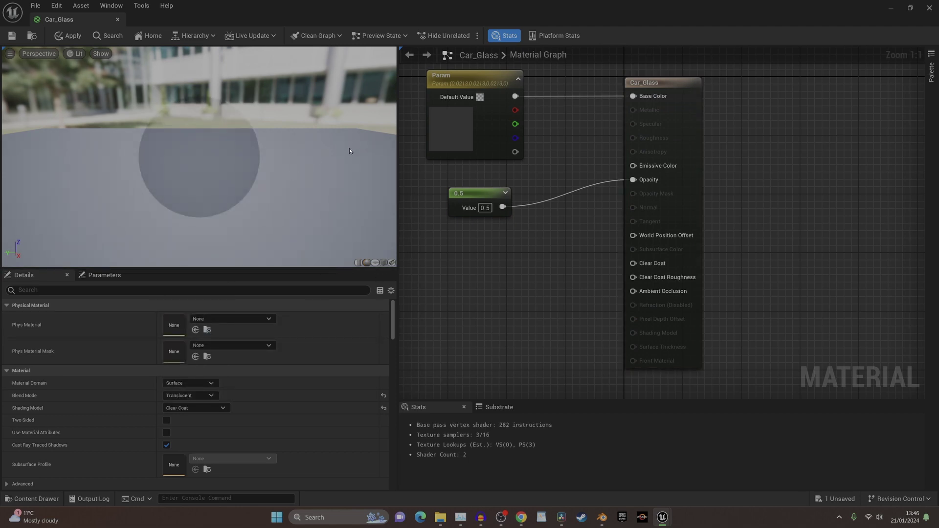
Change the opacity constant to 0.8 and apply Car_Glass
left_click(485, 207)
type("0.2")
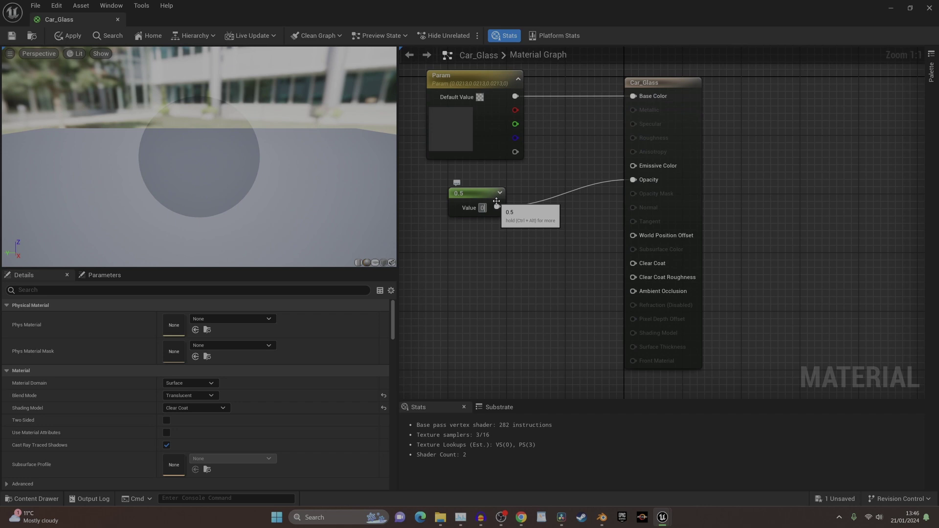
key("Return")
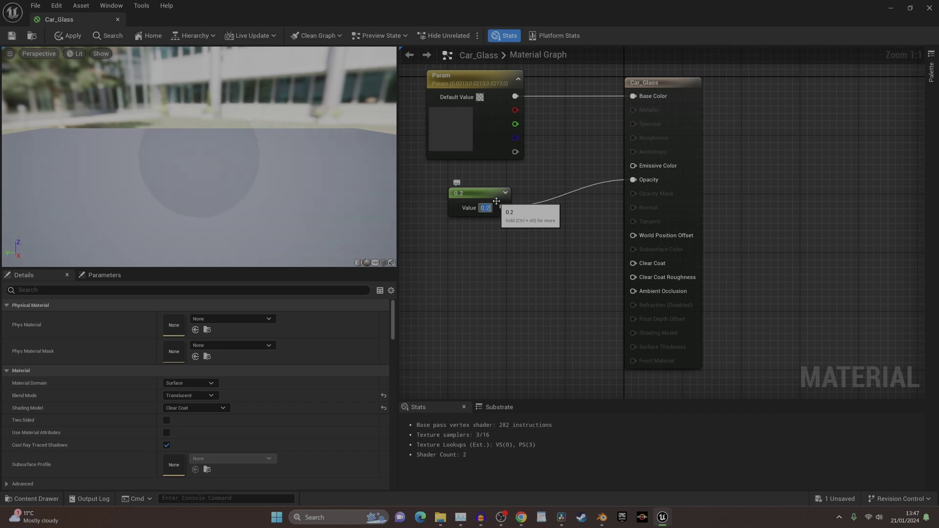
type("0.8")
key("Return")
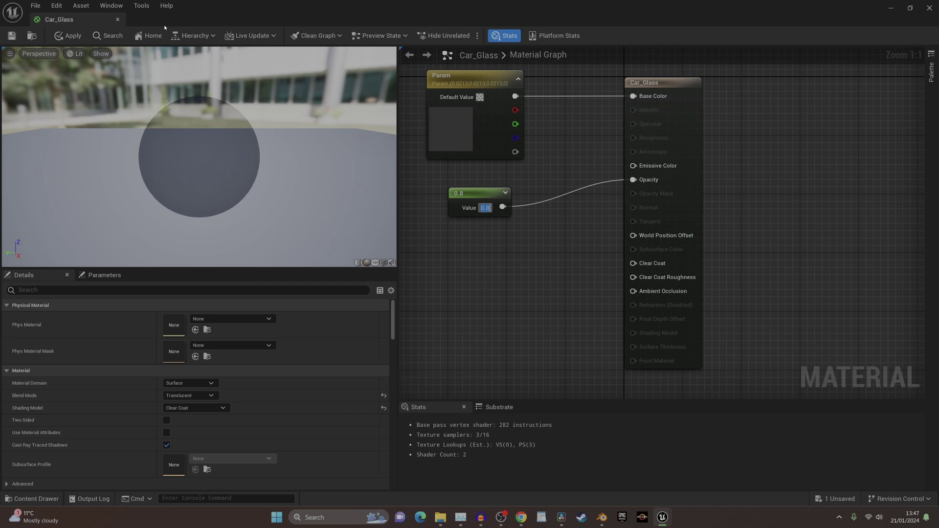
left_click(12, 35)
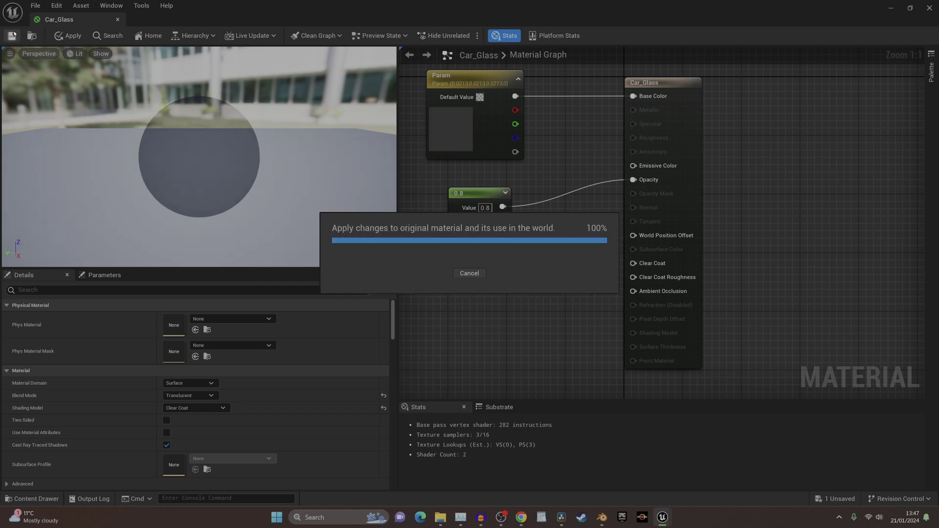
Reopen Car_Glass, set opacity to 0.5, save with Ctrl+S, and view the cars' see-through windows
left_click(931, 7)
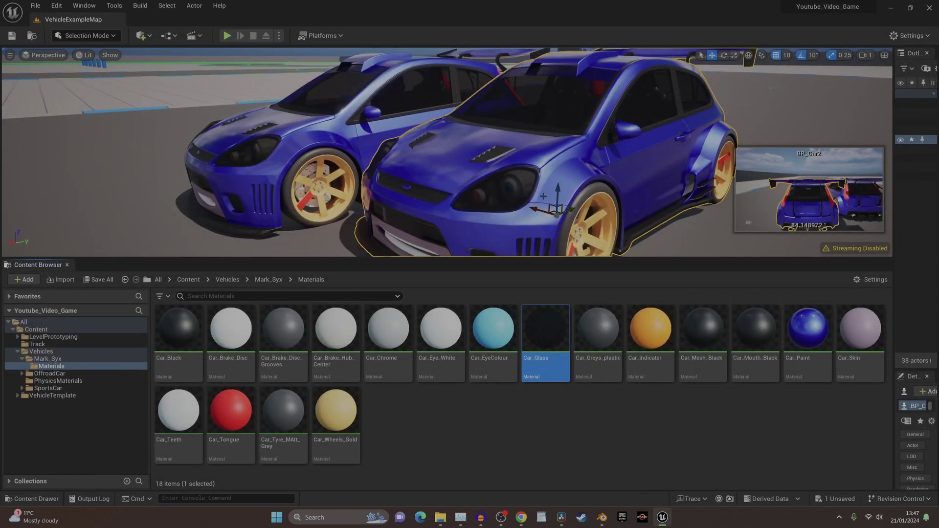
double_click(545, 328)
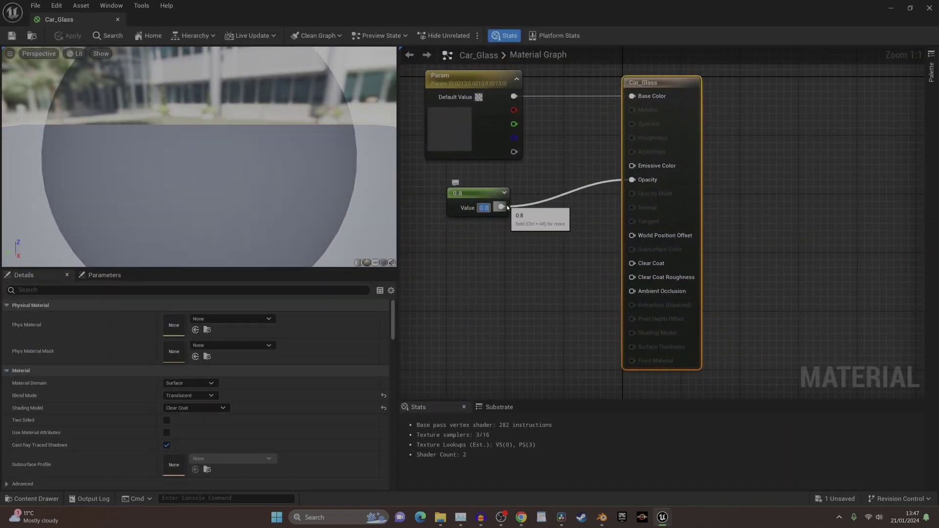
type("5")
key("Return")
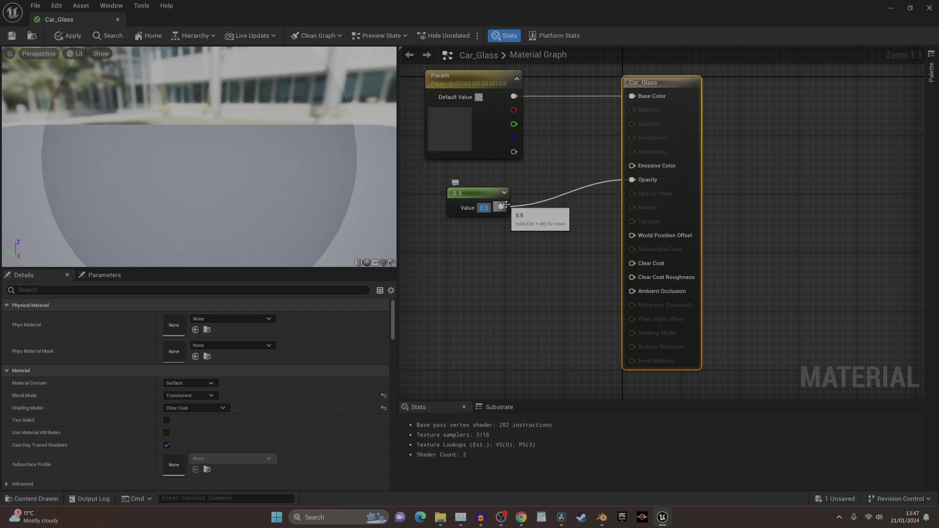
key("ctrl+s")
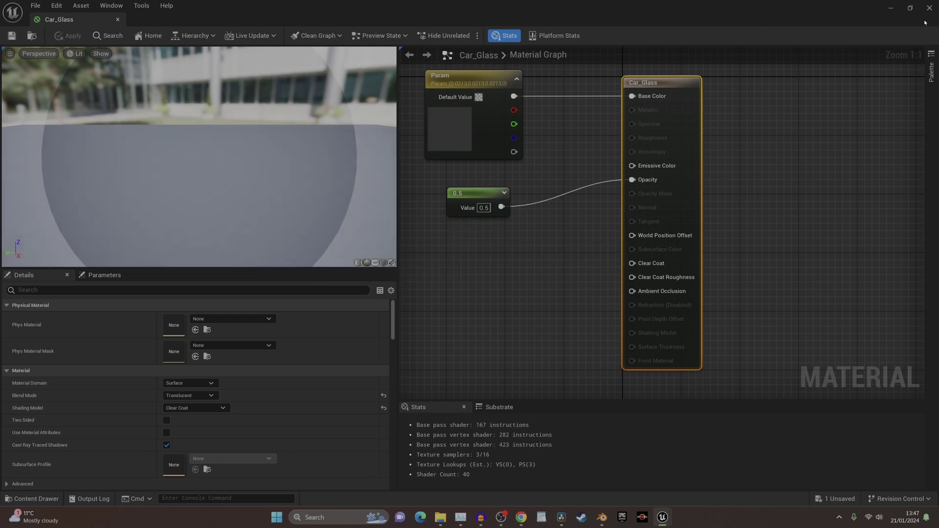
left_click(929, 8)
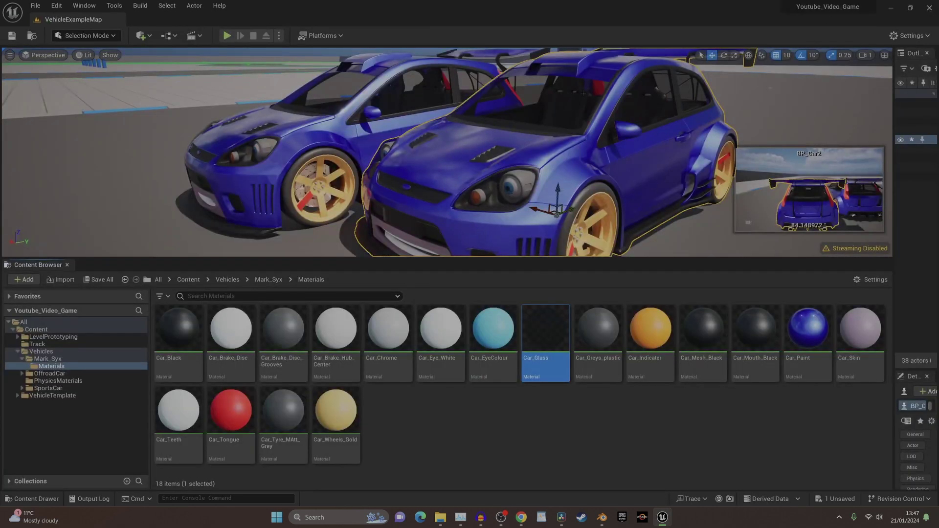
scroll(552, 184, "down", 3)
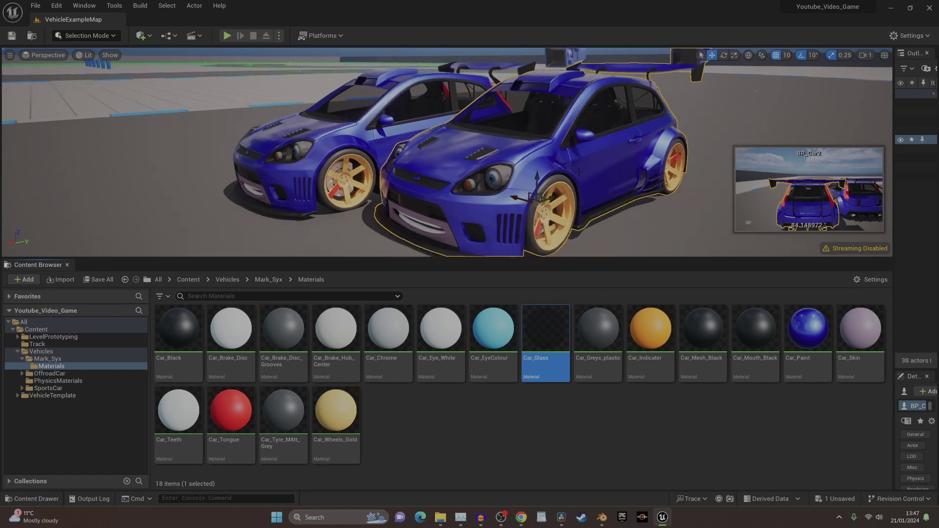
scroll(520, 158, "up", 2)
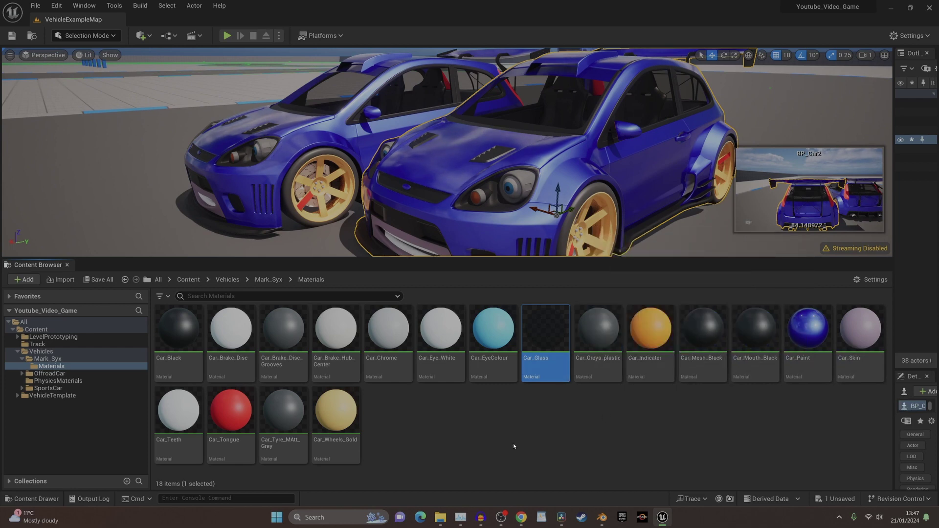
Open Car_Chrome, move the colour parameter left, and feed Metallic a Constant of 1
double_click(407, 351)
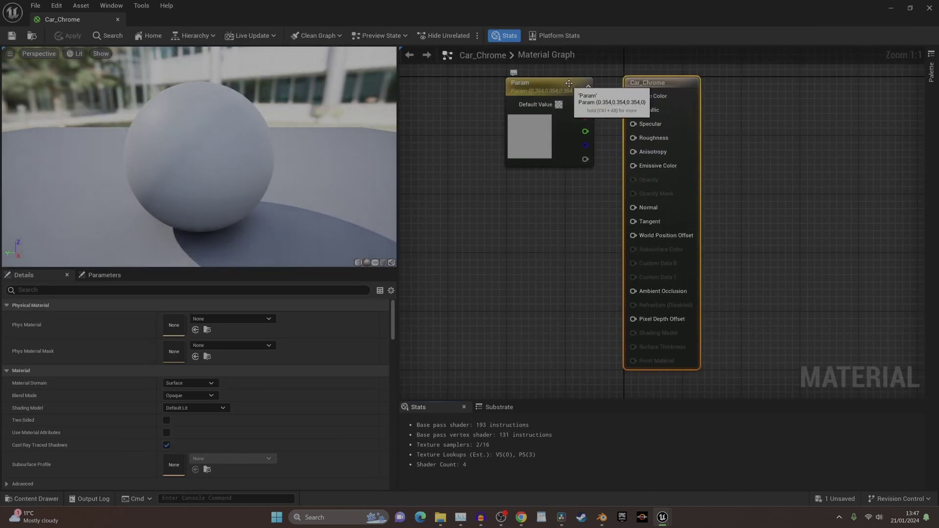
left_click_drag(570, 83, 518, 198)
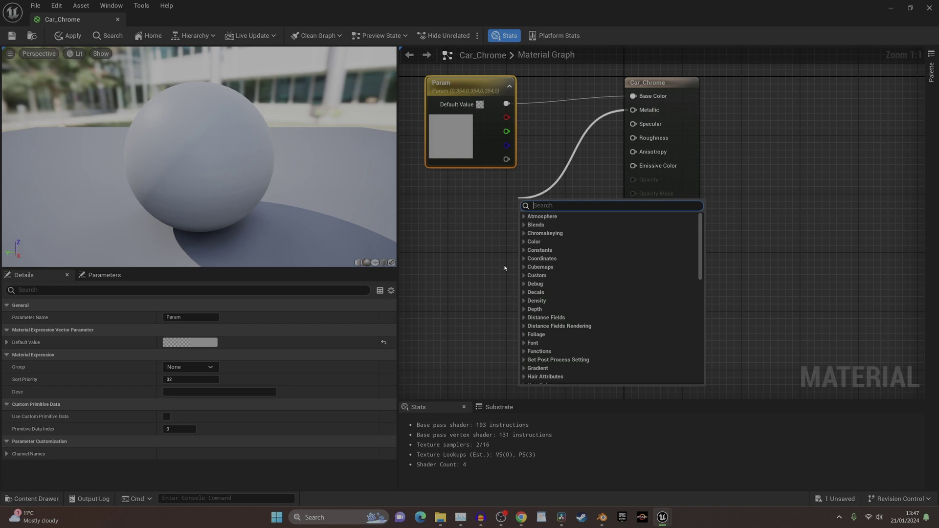
left_click(529, 250)
left_click(542, 260)
left_click(555, 219)
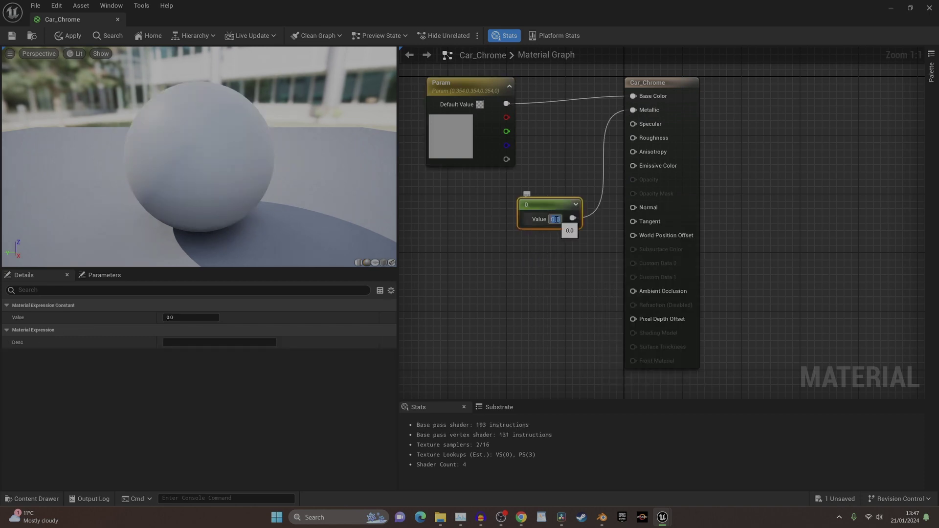
type("1")
key("Return")
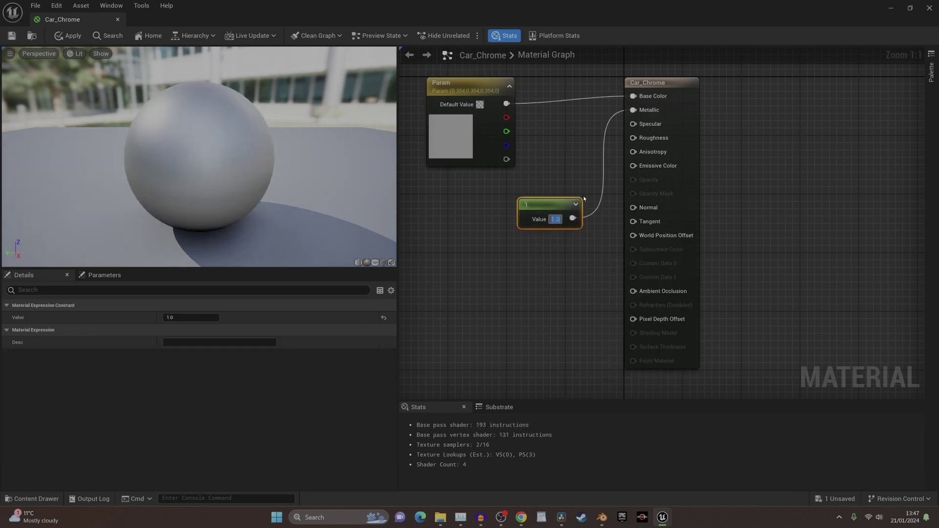
left_click_drag(555, 199, 469, 188)
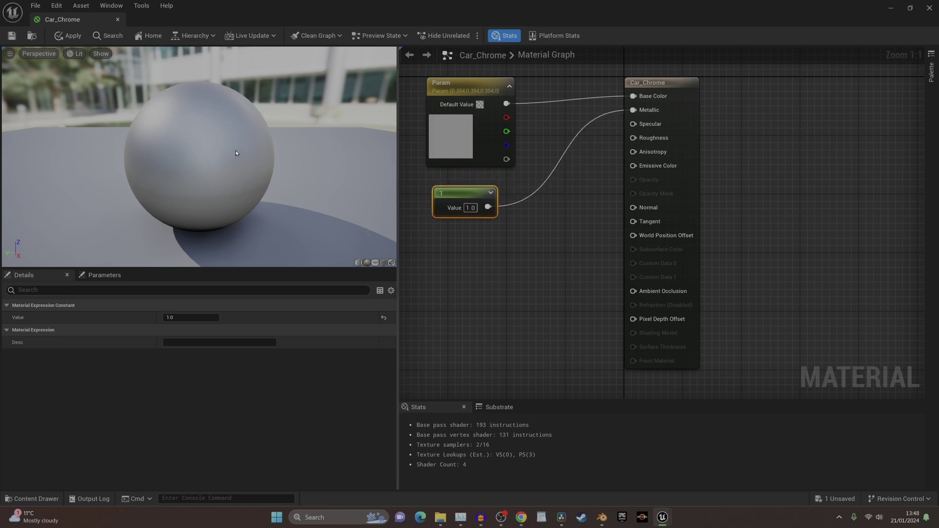
Feed Roughness a Constant of 0, line up both constants, and apply the material
left_click_drag(633, 138, 517, 242)
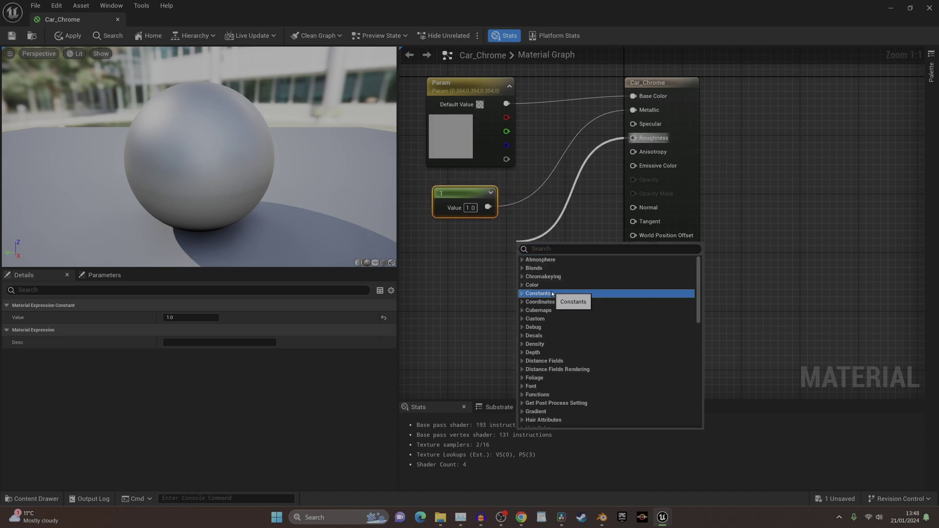
left_click(527, 294)
left_click(543, 302)
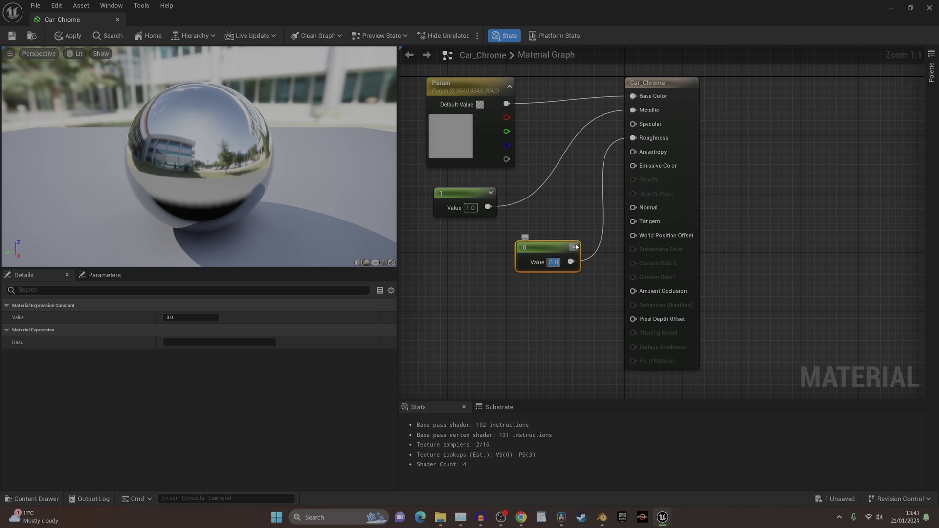
left_click(484, 304)
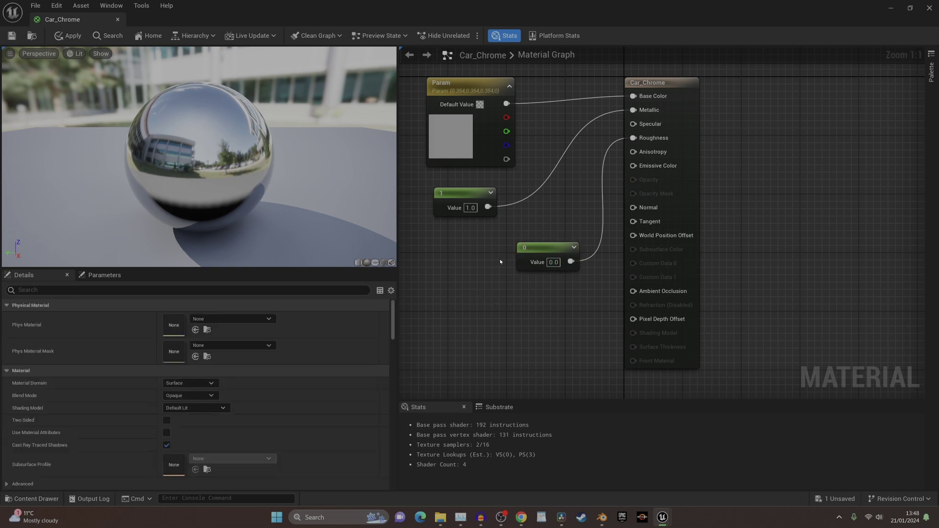
left_click_drag(555, 249, 473, 243)
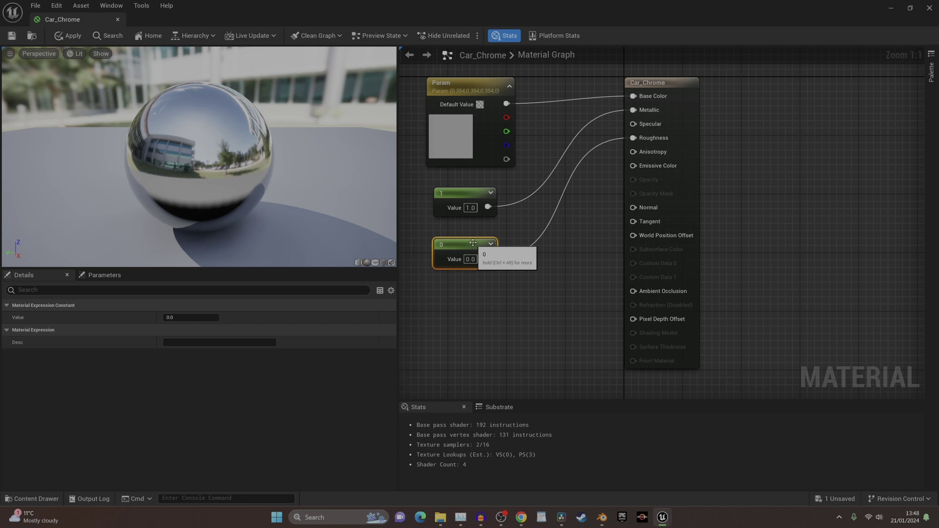
left_click_drag(465, 194, 468, 201)
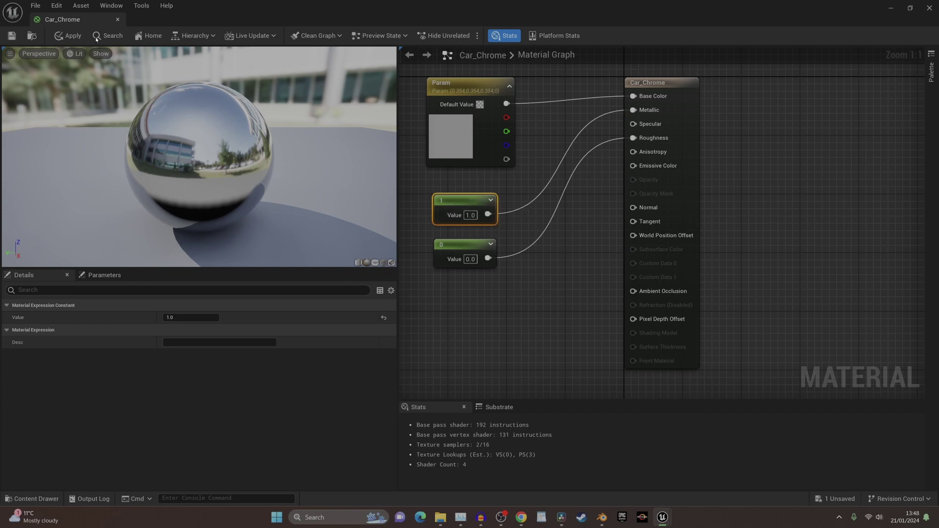
left_click(70, 36)
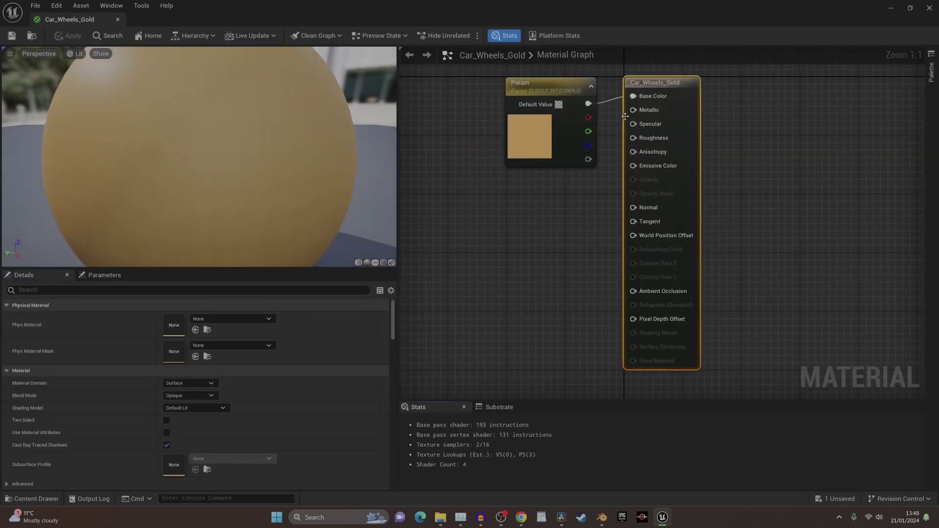
Feed Metallic a Constant of 1 placed beside the Param node
left_click_drag(632, 111, 493, 216)
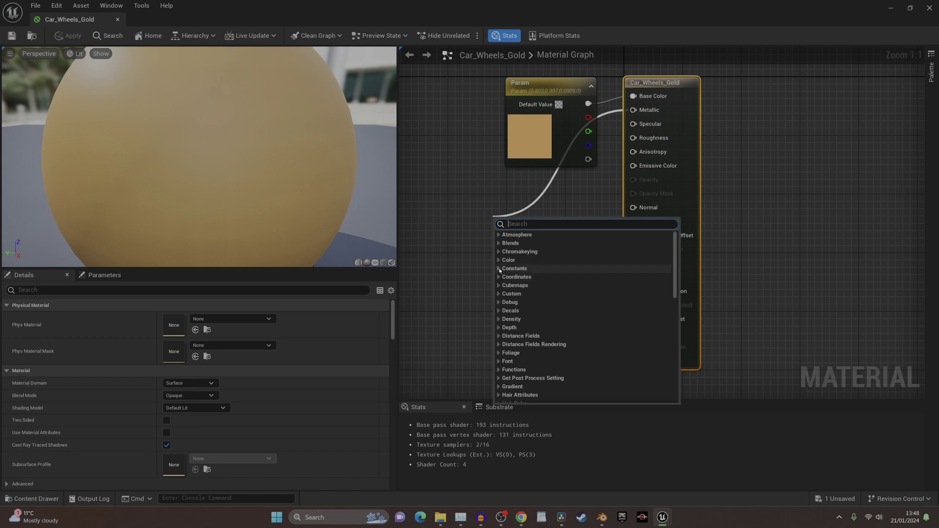
left_click(499, 268)
left_click(509, 277)
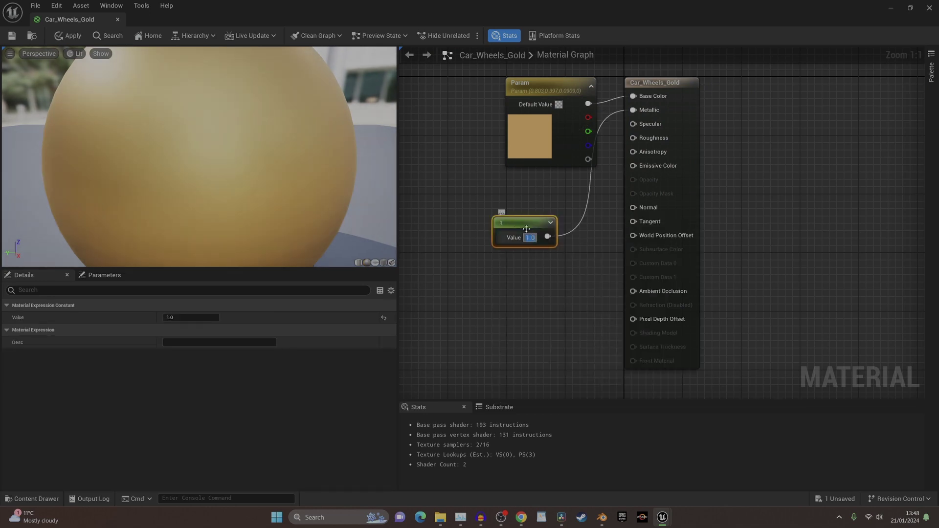
left_click_drag(521, 224, 484, 187)
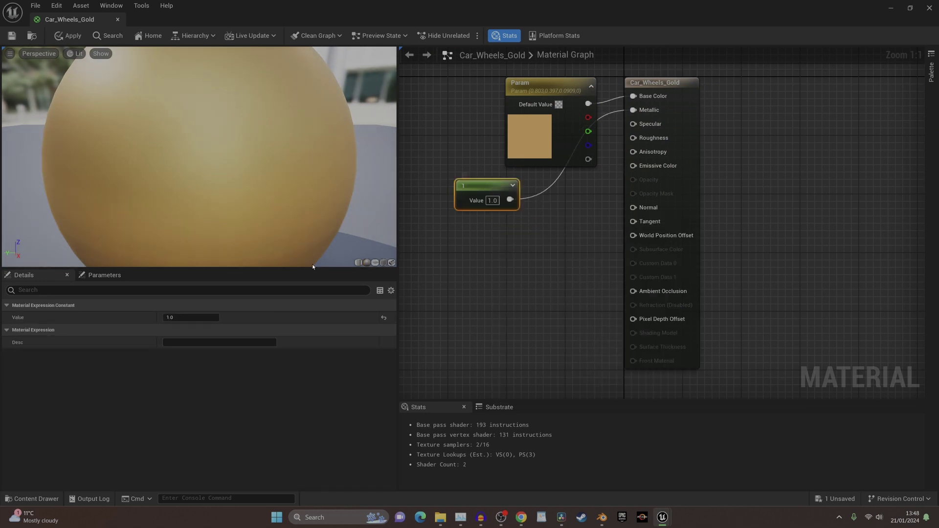
Switch the material's Shading Model to Clear Coat
left_click(669, 82)
left_click(192, 383)
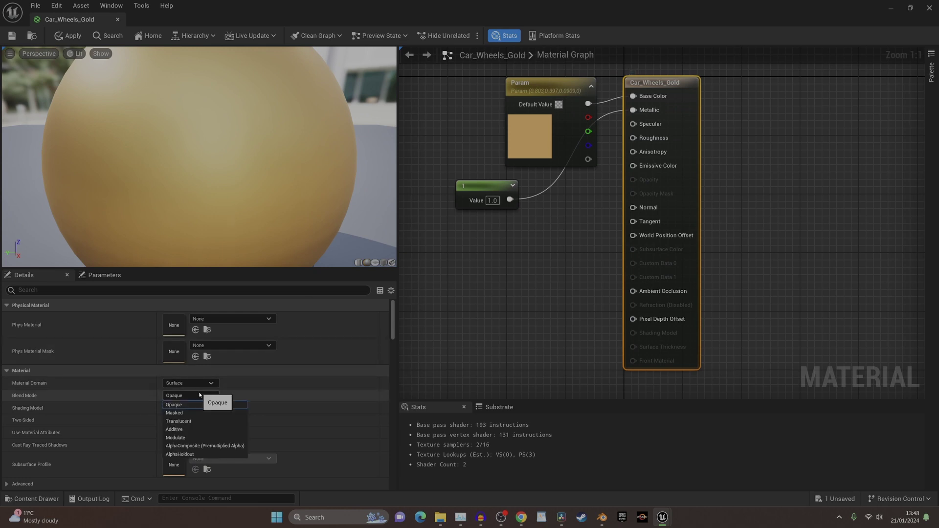
left_click(199, 391)
left_click(196, 408)
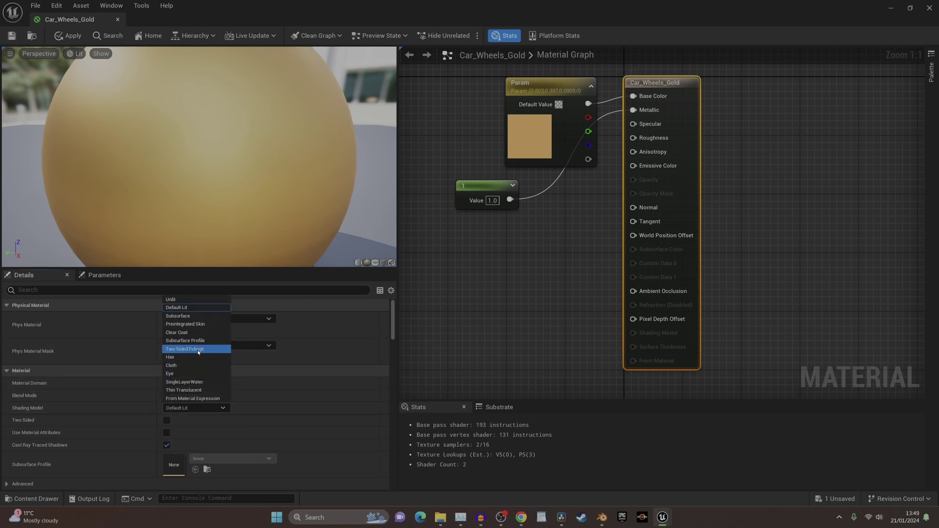
left_click(195, 332)
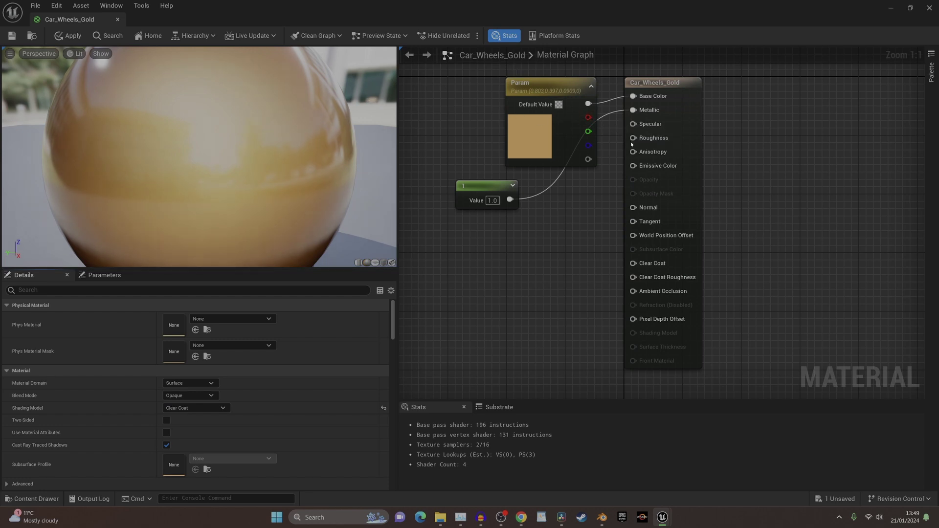
Feed Roughness a Constant of 0.1 and save Car_Wheels_Gold
left_click_drag(633, 138, 520, 242)
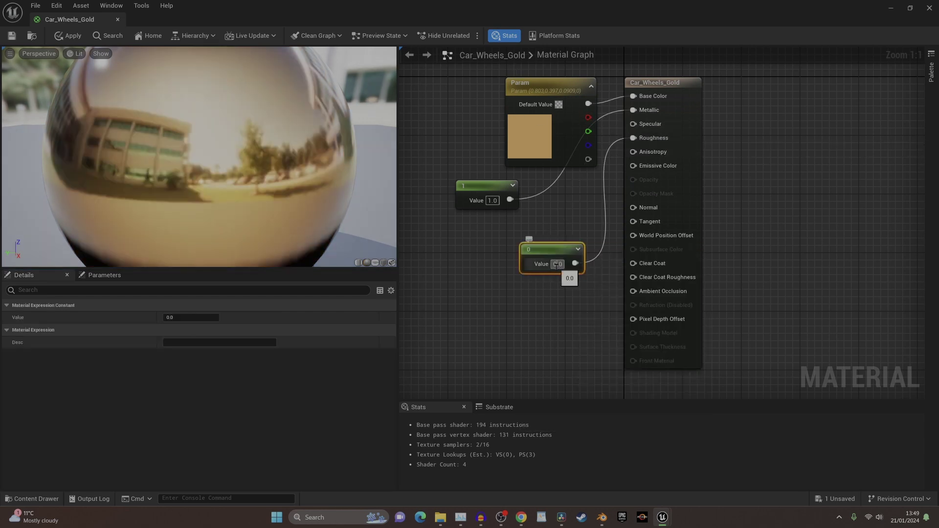
double_click(562, 264)
type("0.2")
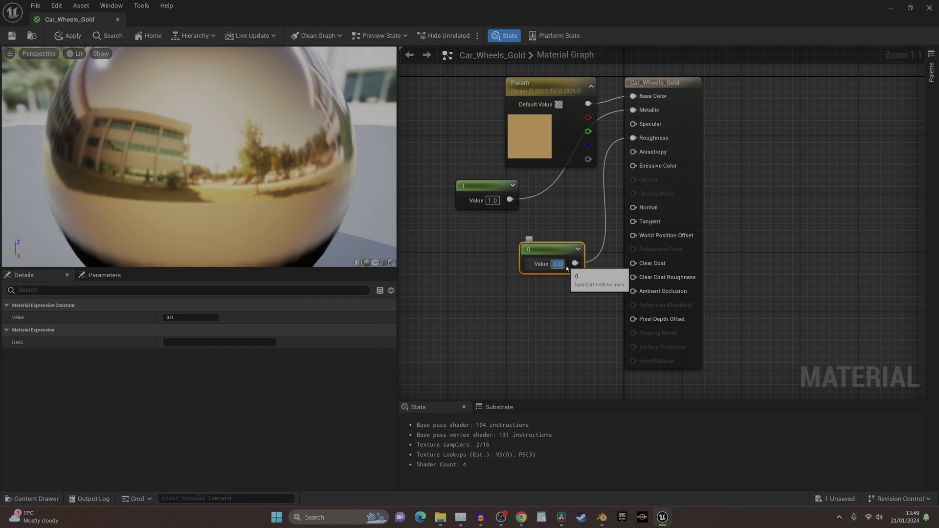
key("Return")
type("0.1")
key("Return")
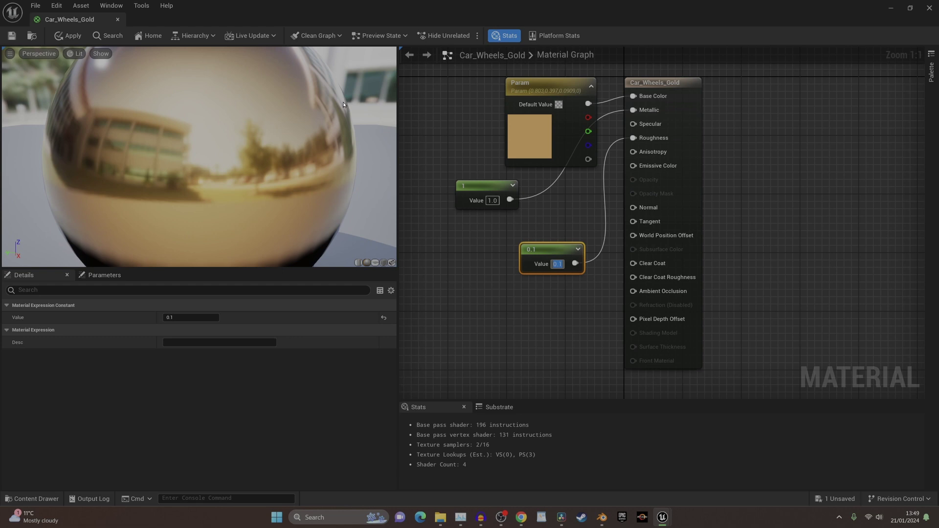
key("ctrl+s")
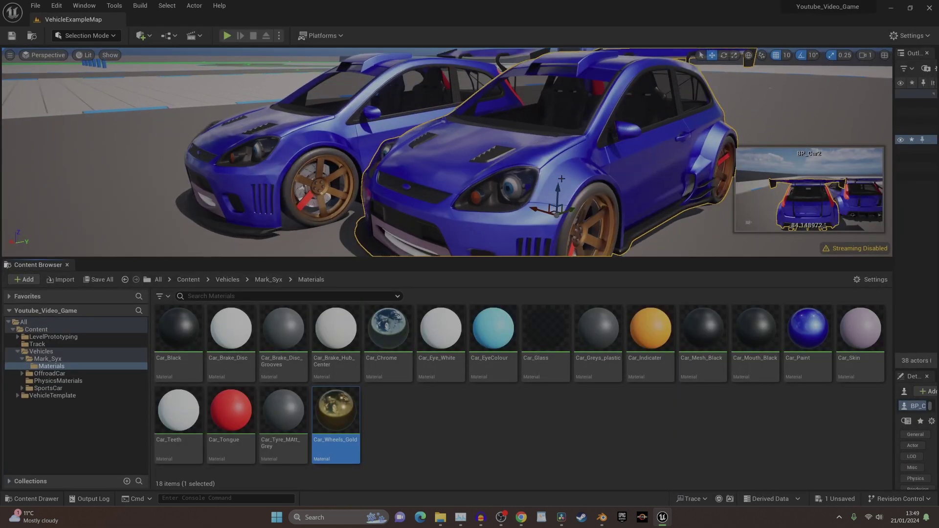
scroll(447, 151, "down", 2)
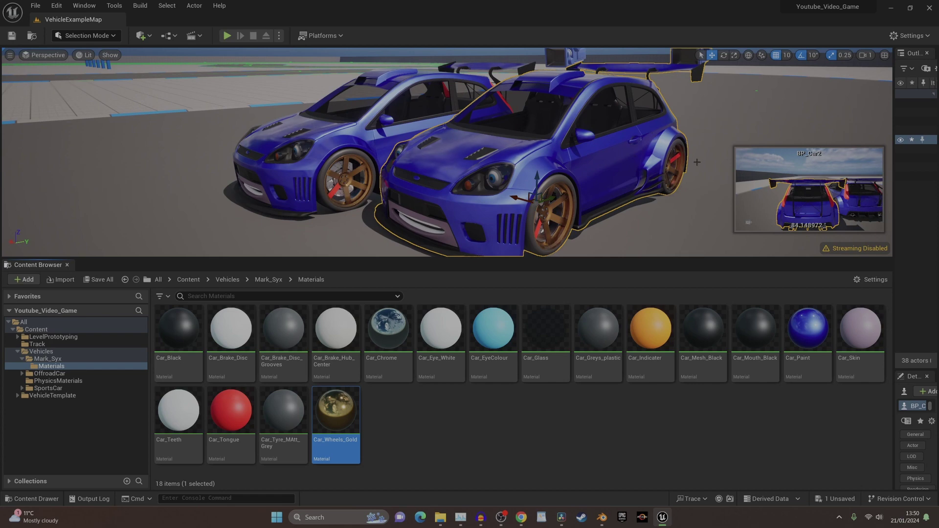
scroll(697, 162, "up", 5)
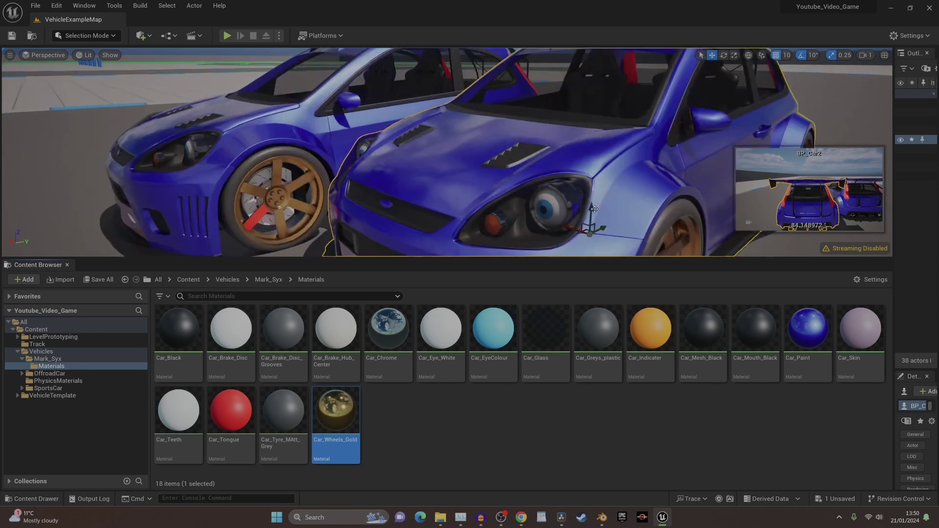
scroll(639, 90, "down", 4)
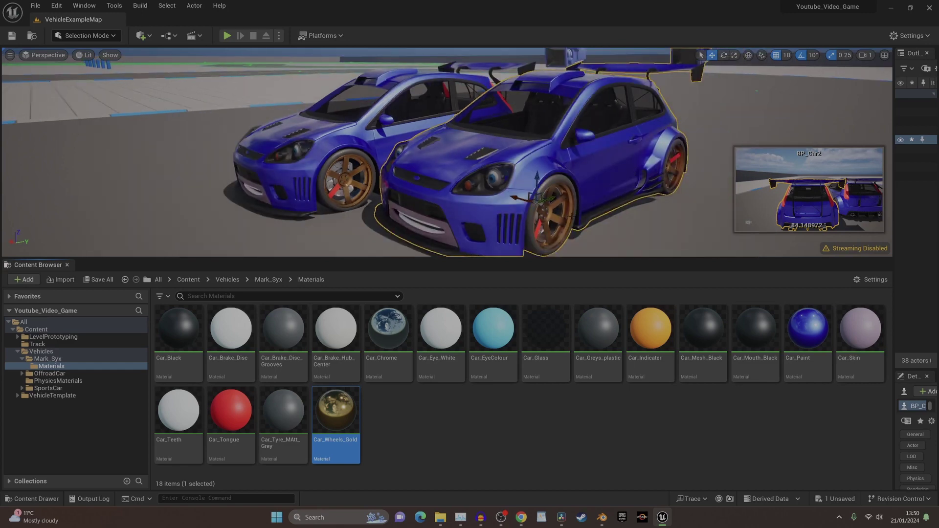
scroll(571, 215, "up", 3)
scroll(569, 216, "down", 3)
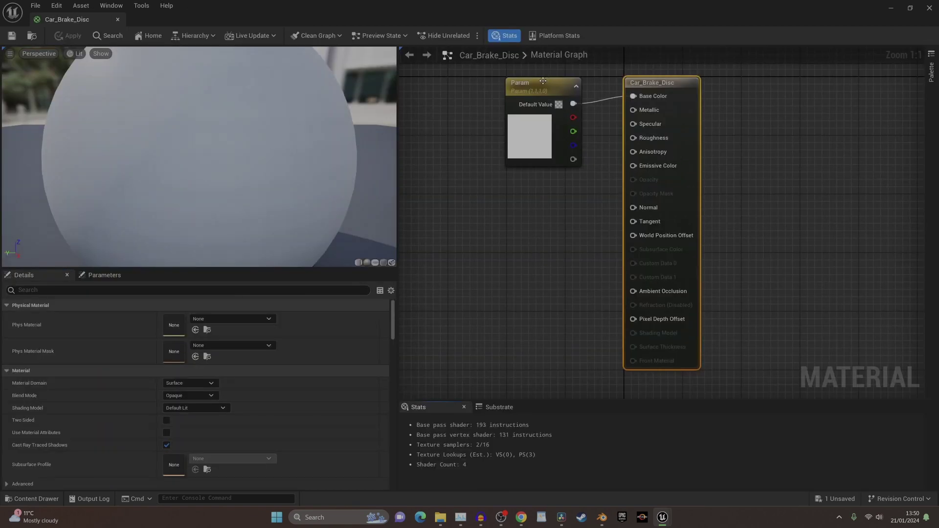
Move the white Param node feeding Base Color left in the Car_Brake_Disc graph
left_click(519, 84)
left_click_drag(518, 84, 484, 84)
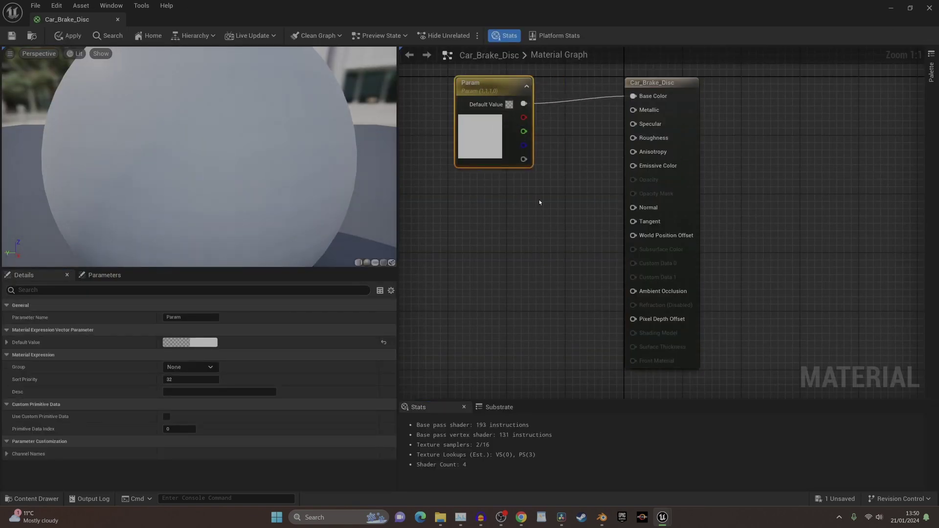